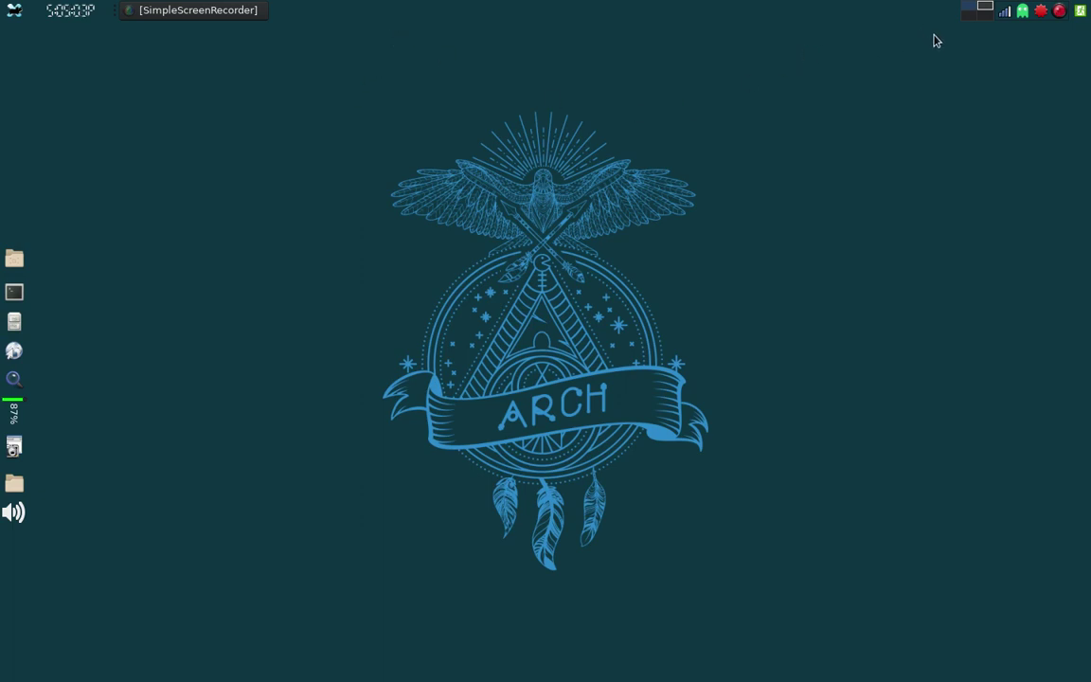
Step: Switch to the Firefox workspace and scroll syncthing.net down to the Get Started downloads
{"action": "left_click", "coordinate": [985, 10]}
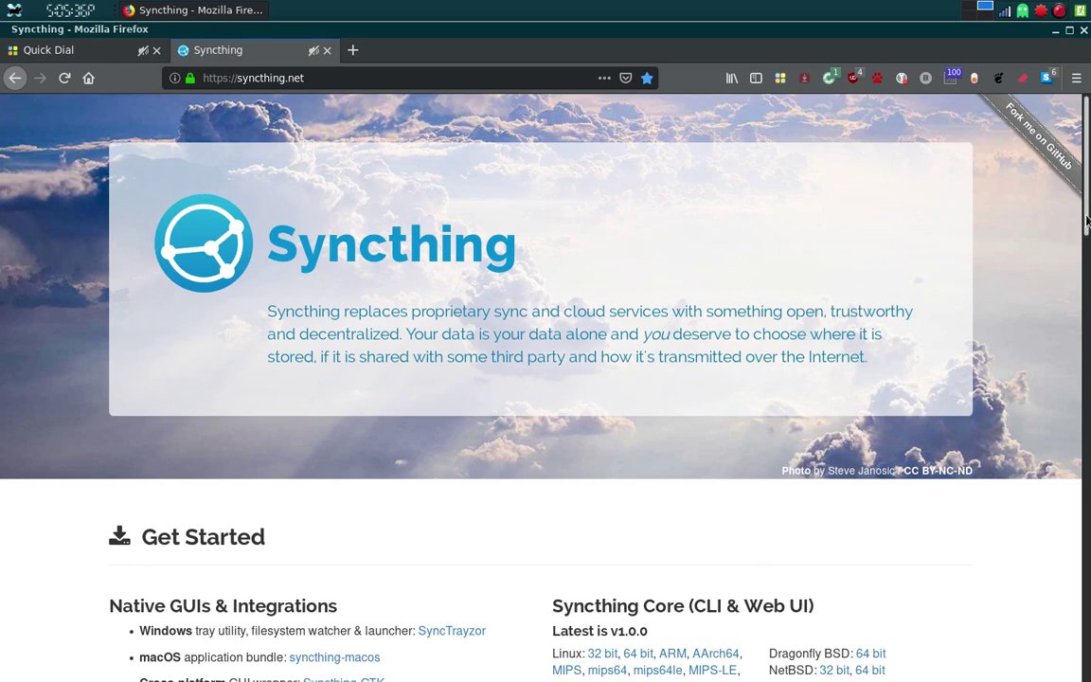
{"action": "left_click_drag", "start_coordinate": [1086, 219], "coordinate": [1087, 254]}
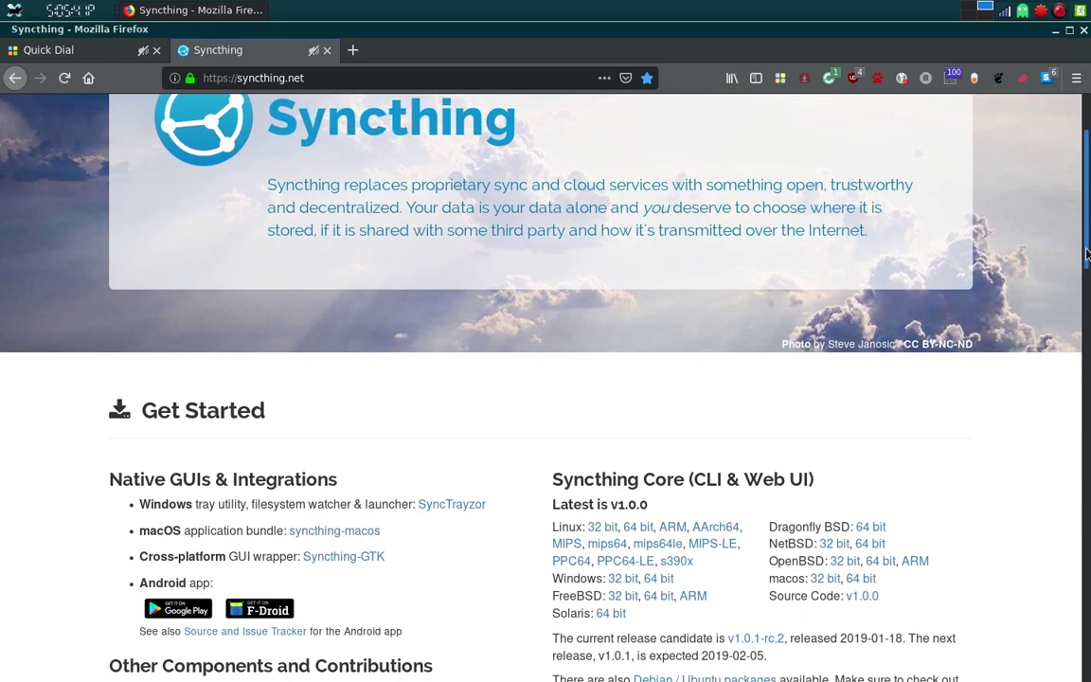
{"action": "left_click_drag", "start_coordinate": [1086, 254], "coordinate": [1087, 296]}
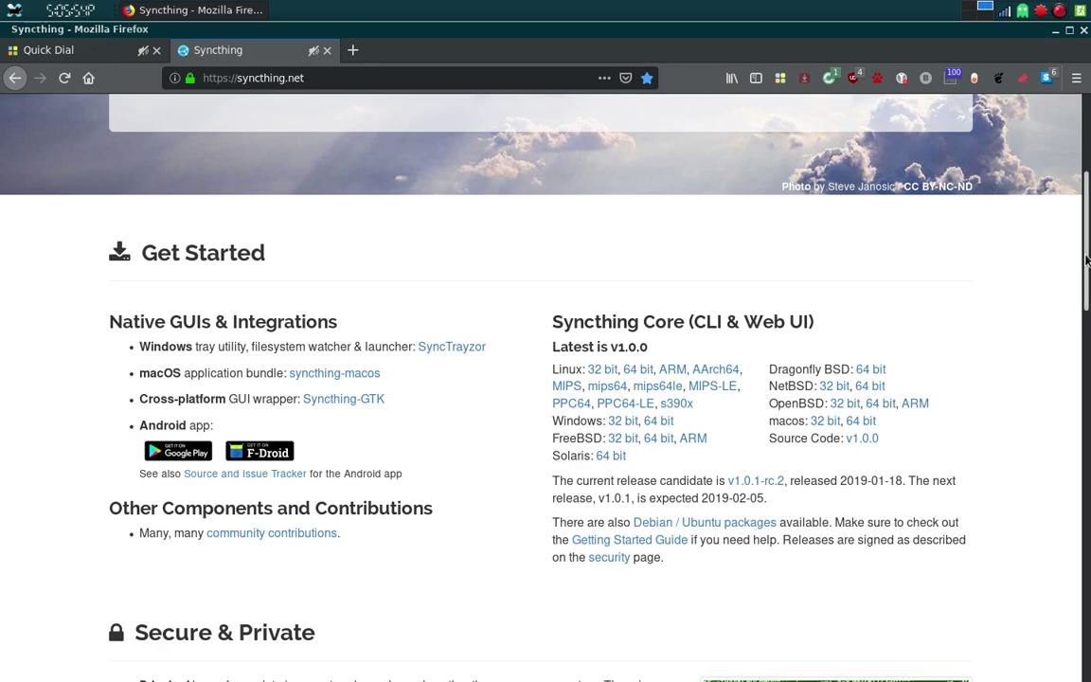
{"action": "scroll", "coordinate": [590, 447], "scroll_direction": "down", "scroll_amount": 5}
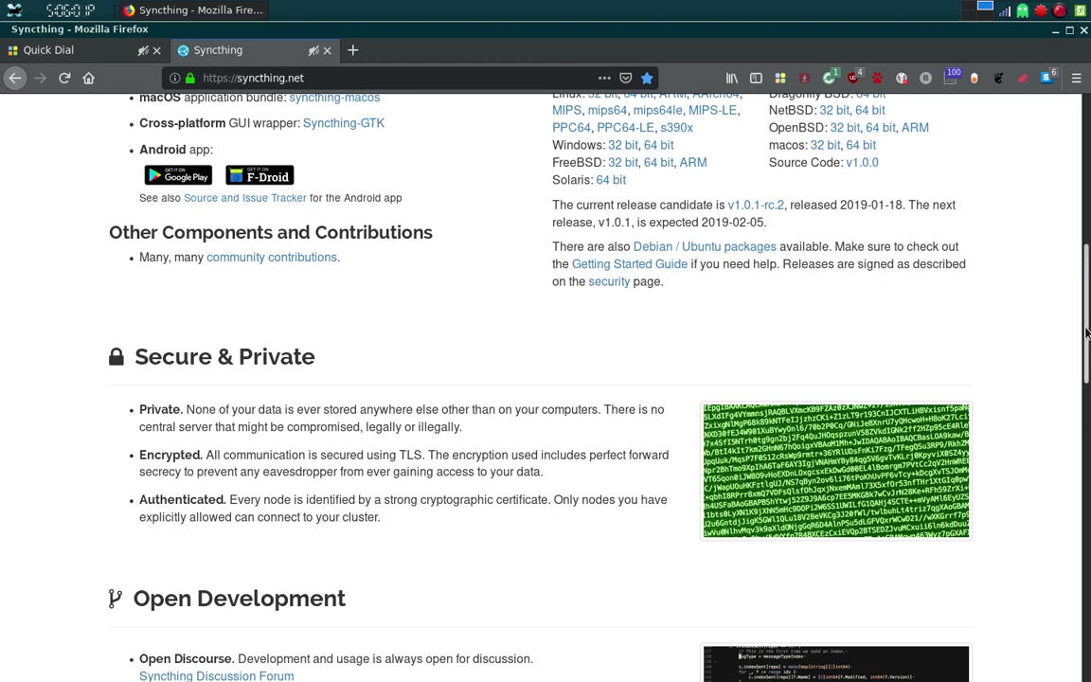
{"action": "left_click_drag", "start_coordinate": [1088, 331], "coordinate": [1085, 275]}
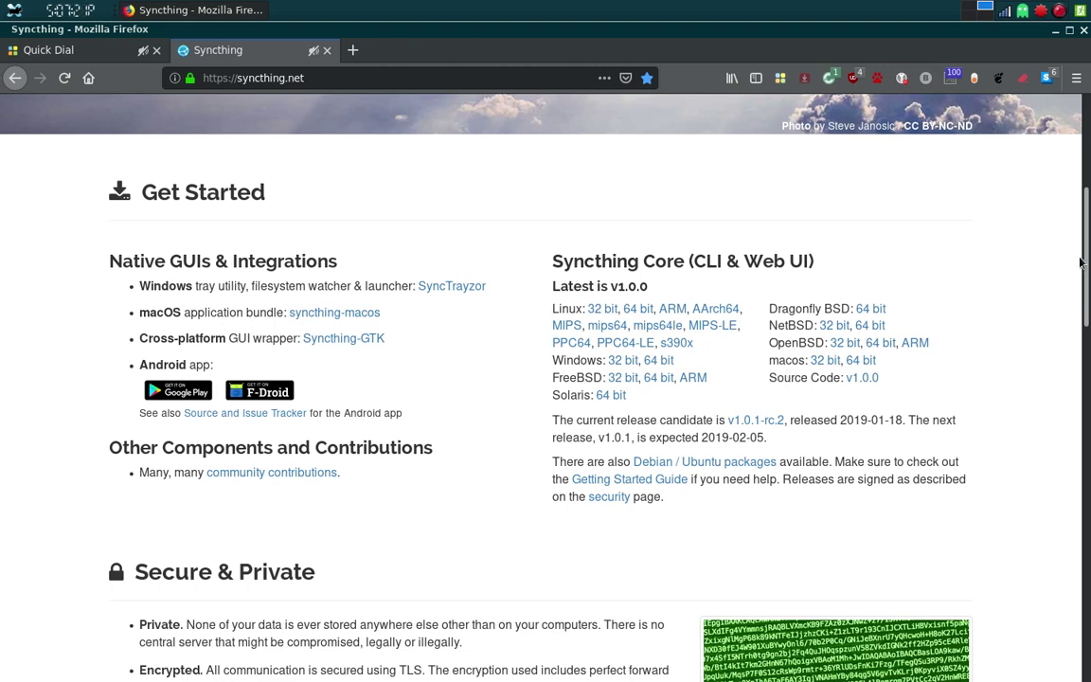
{"action": "left_click_drag", "start_coordinate": [1087, 258], "coordinate": [1089, 398]}
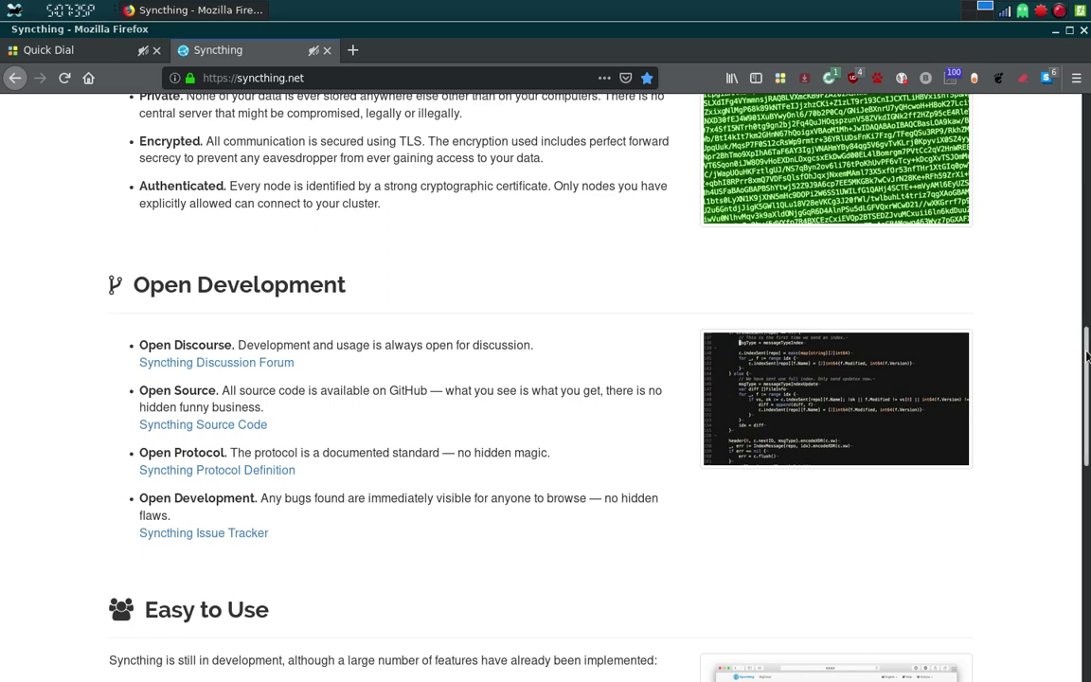
{"action": "scroll", "coordinate": [1087, 397], "scroll_direction": "down", "scroll_amount": 3}
{"action": "left_click_drag", "start_coordinate": [1088, 398], "coordinate": [1087, 476]}
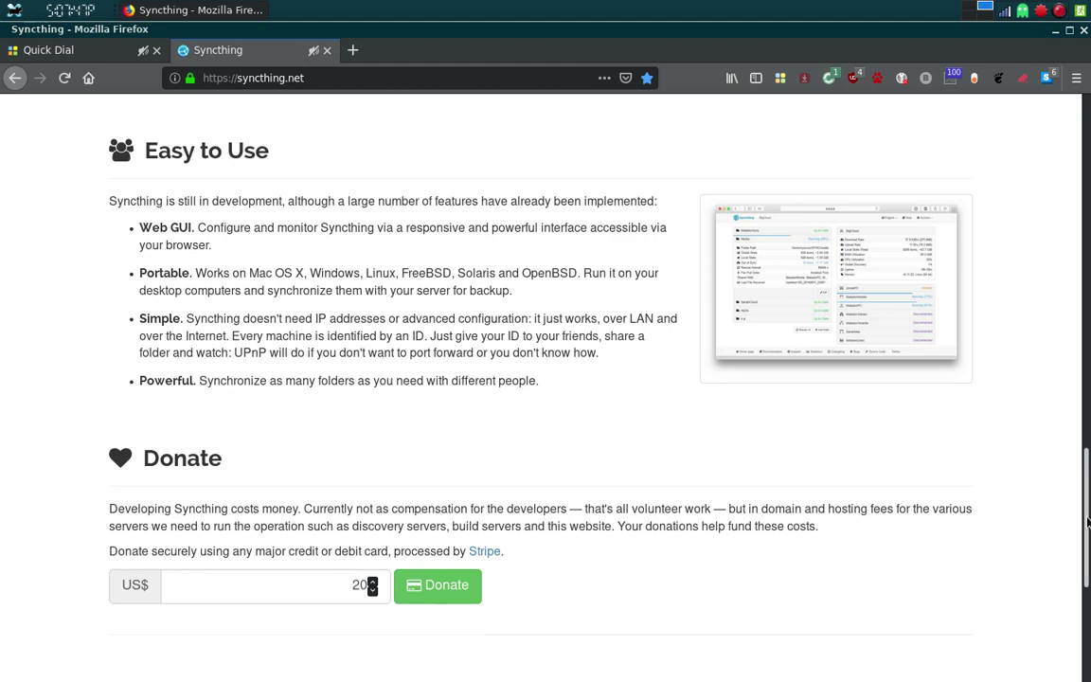
{"action": "left_click_drag", "start_coordinate": [1087, 523], "coordinate": [1088, 150]}
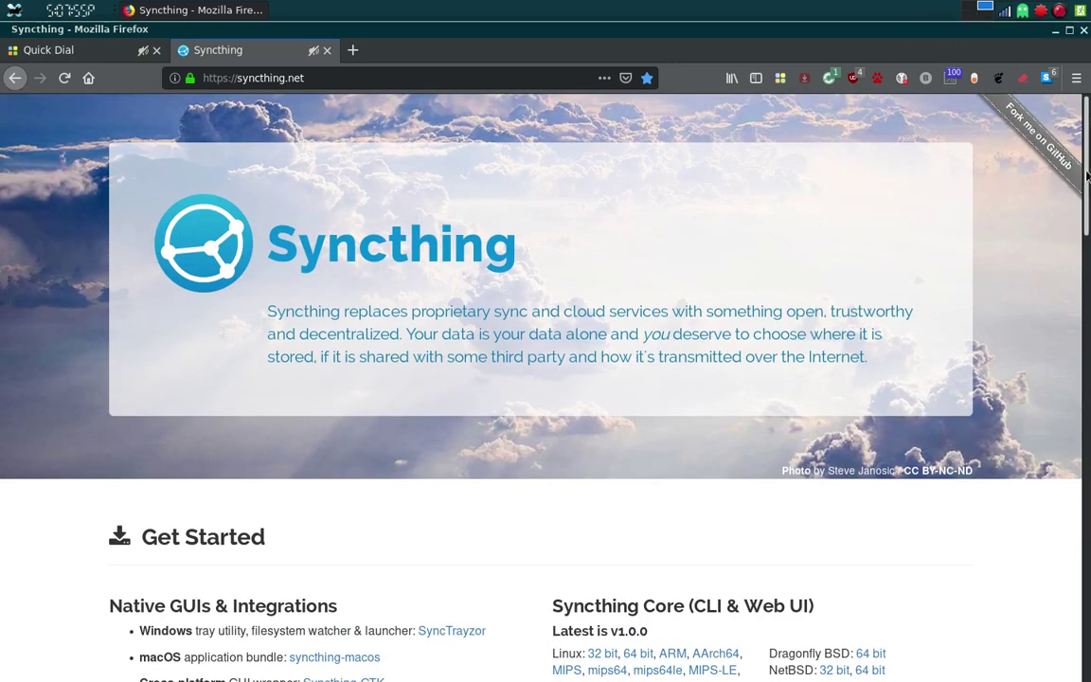
{"action": "left_click_drag", "start_coordinate": [1087, 180], "coordinate": [1089, 270]}
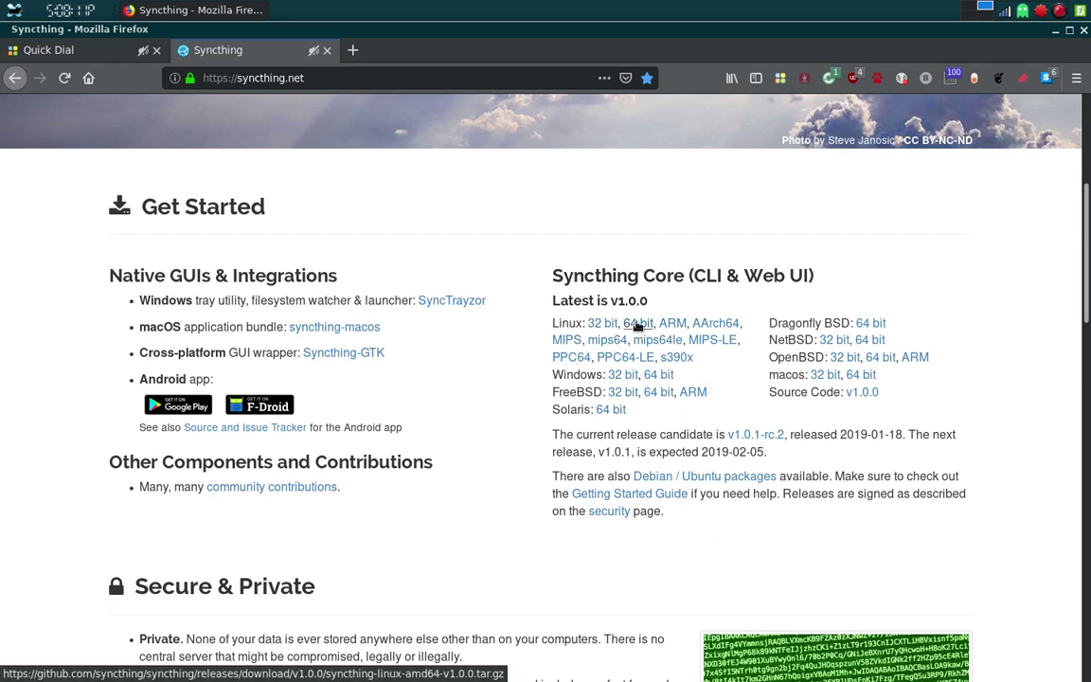
{"action": "left_click", "coordinate": [638, 325]}
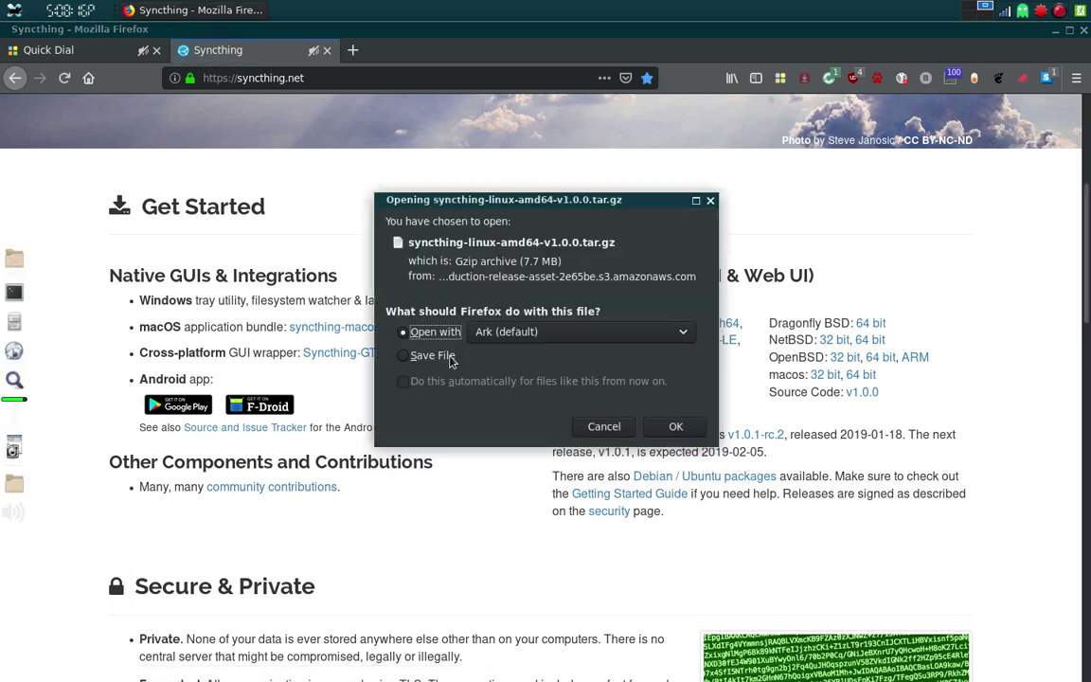
{"action": "left_click", "coordinate": [404, 357]}
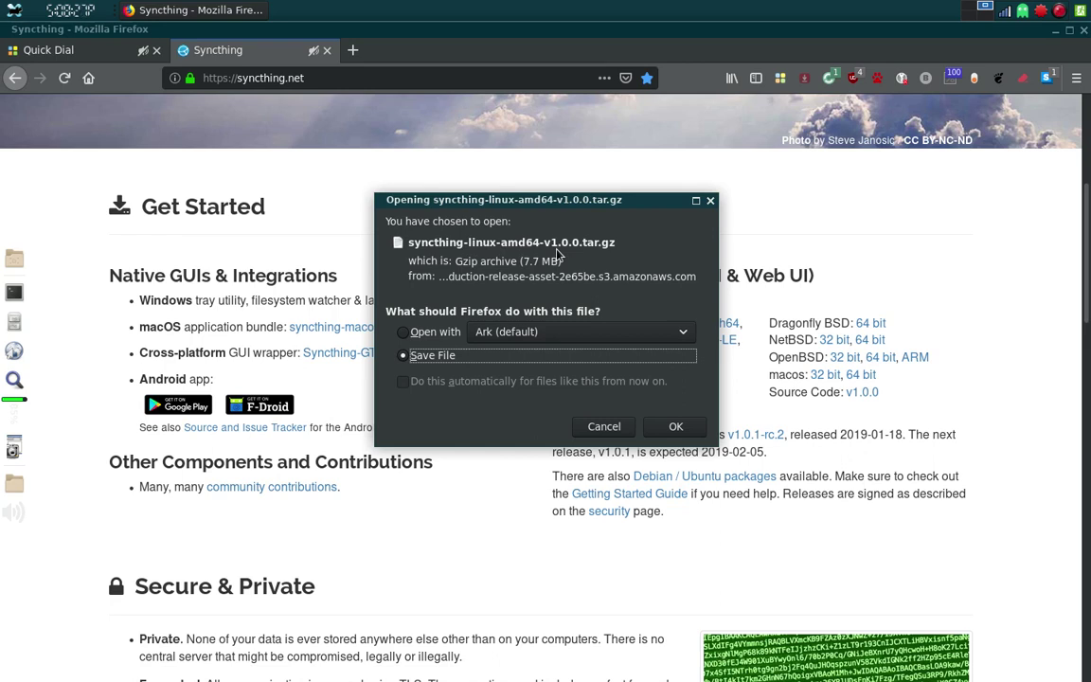
{"action": "left_click", "coordinate": [599, 431]}
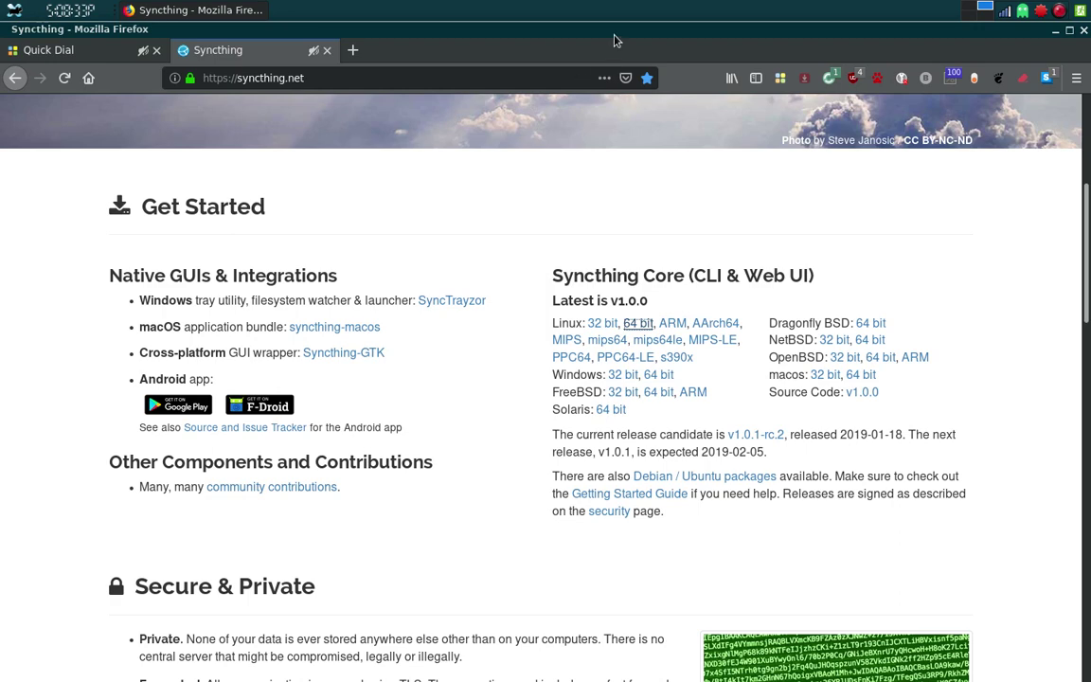
Step: On Workspace 2, open the home folder in Thunar and scroll to the syncthing-linux-amd64-v1.0.0 items
{"action": "left_click", "coordinate": [967, 14]}
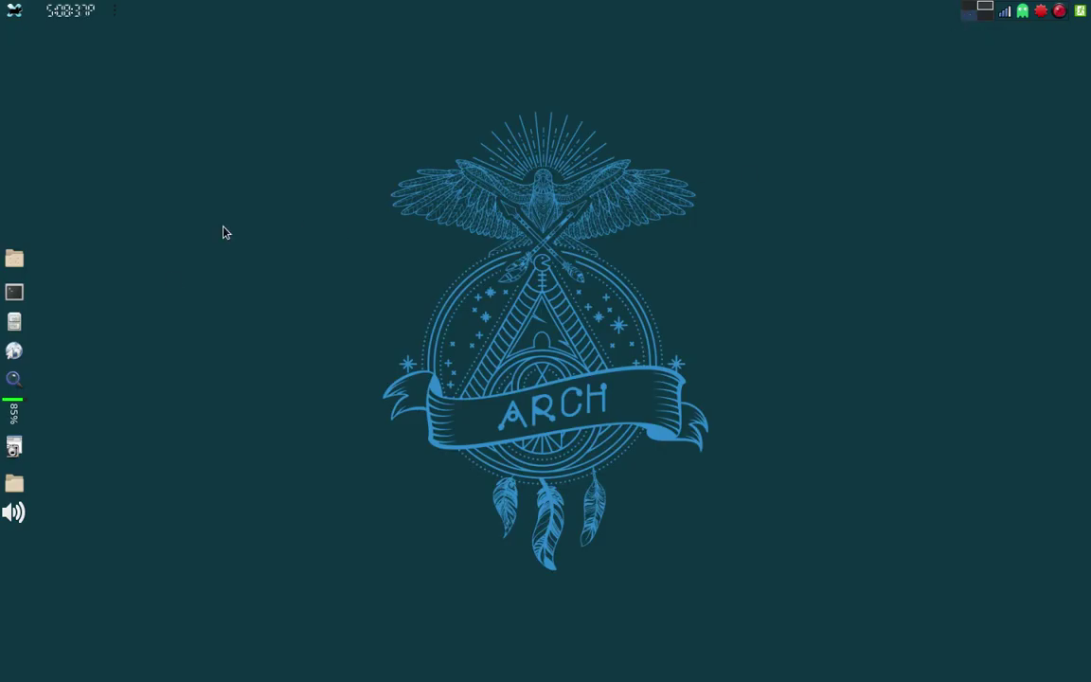
{"action": "left_click", "coordinate": [13, 484]}
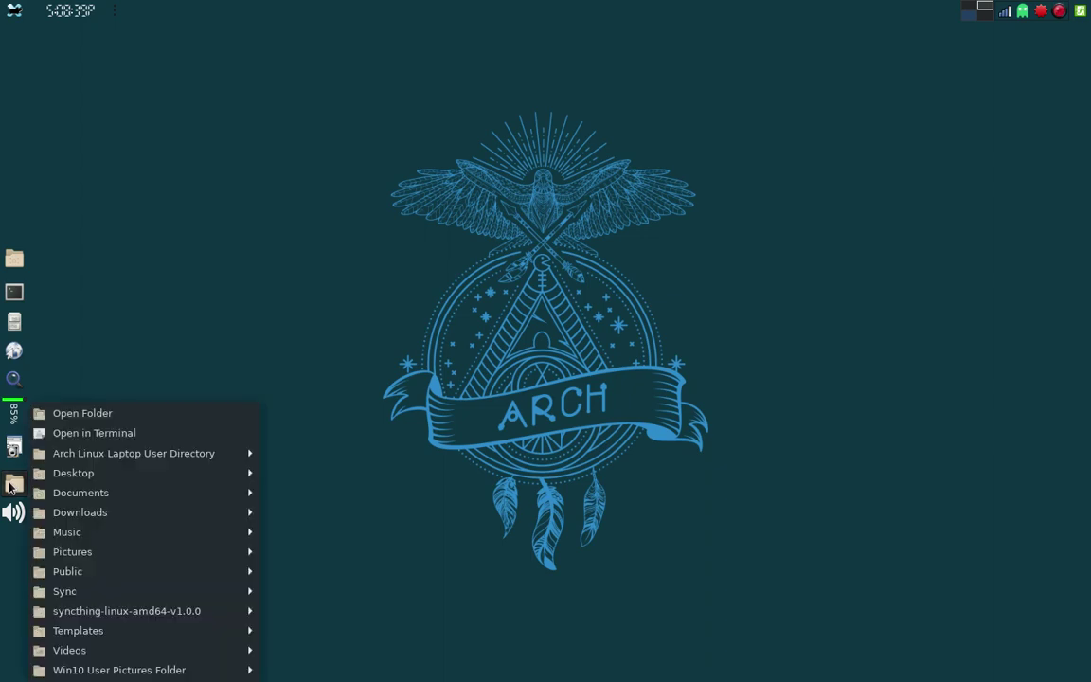
{"action": "left_click", "coordinate": [52, 414]}
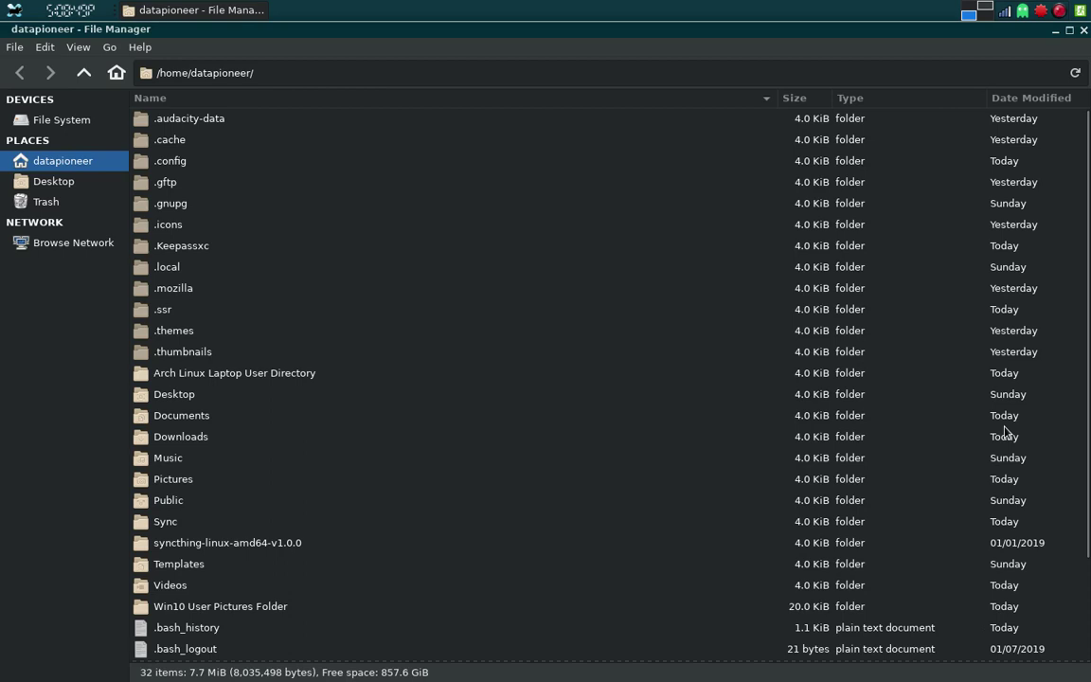
{"action": "scroll", "coordinate": [1087, 429], "scroll_direction": "down", "scroll_amount": 3}
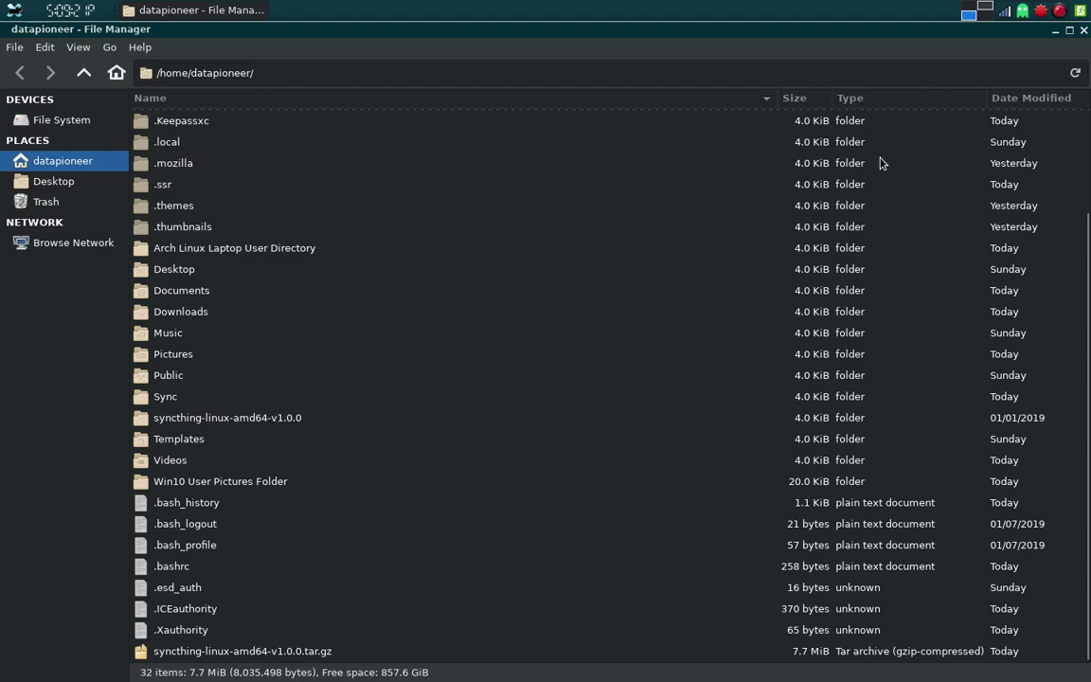
Step: Open a maximized terminal and change into the syncthing-linux-amd64-v1.0.0 folder
{"action": "left_click", "coordinate": [1085, 31]}
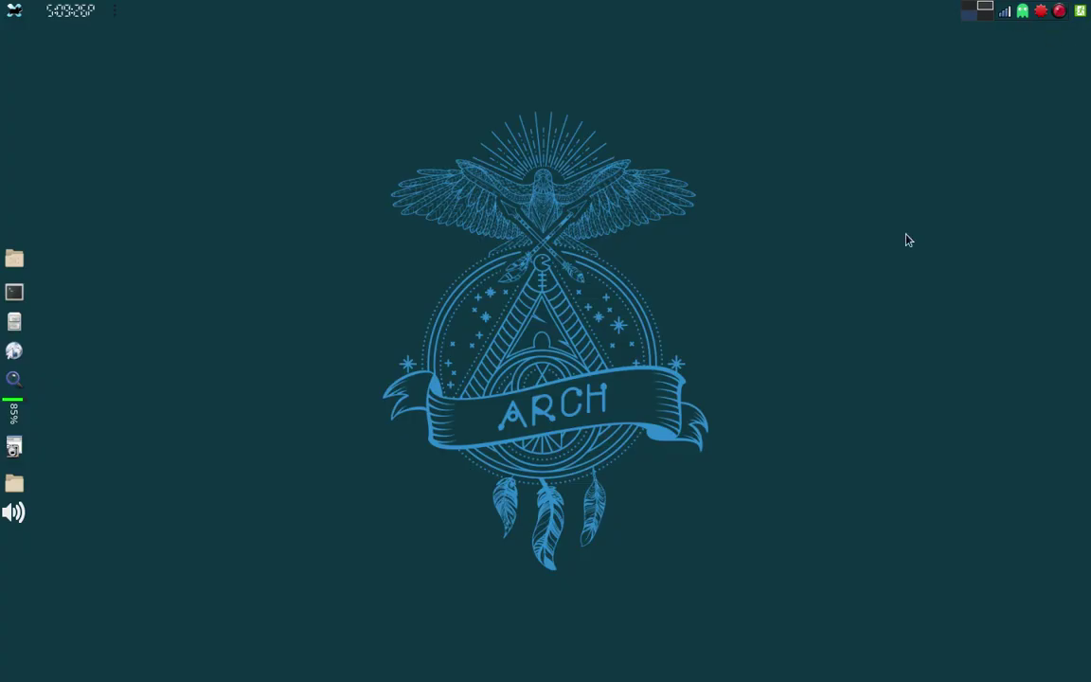
{"action": "left_click", "coordinate": [15, 292]}
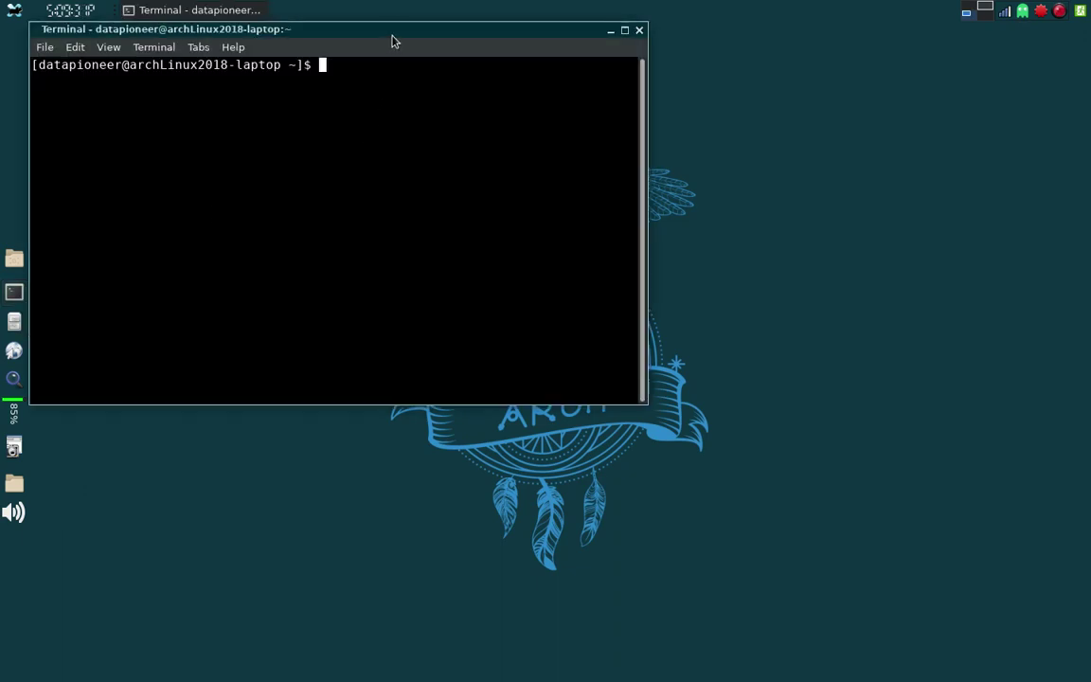
{"action": "left_click_drag", "start_coordinate": [394, 41], "coordinate": [512, 11]}
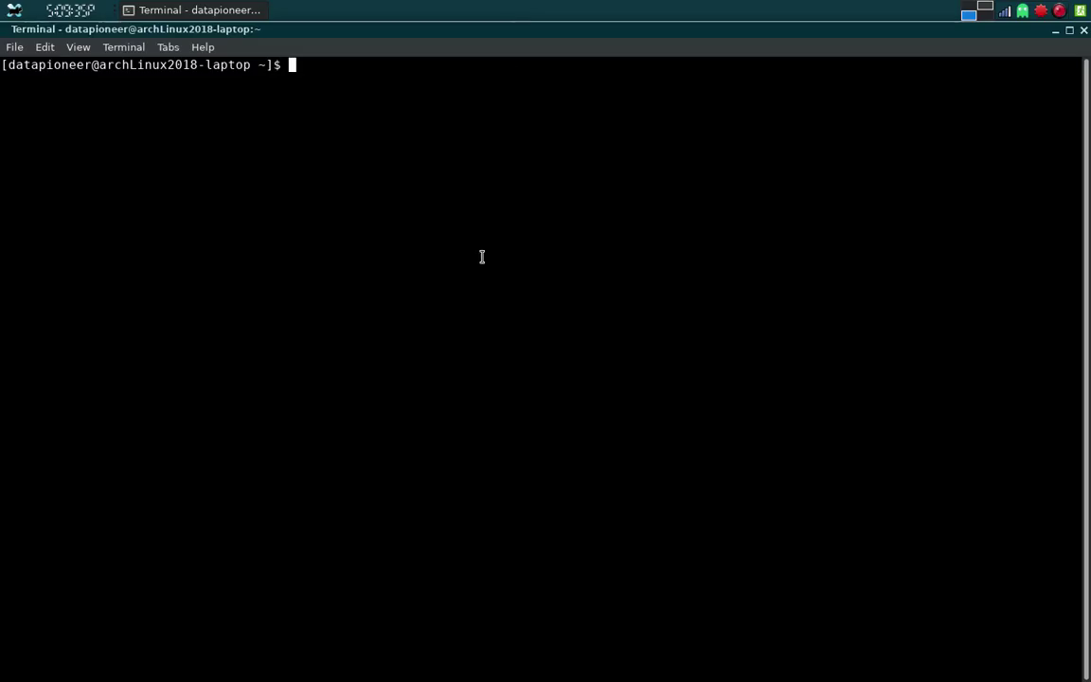
{"action": "type", "text": "cd syn"}
{"action": "key", "text": "Tab"}
{"action": "key", "text": "Return"}
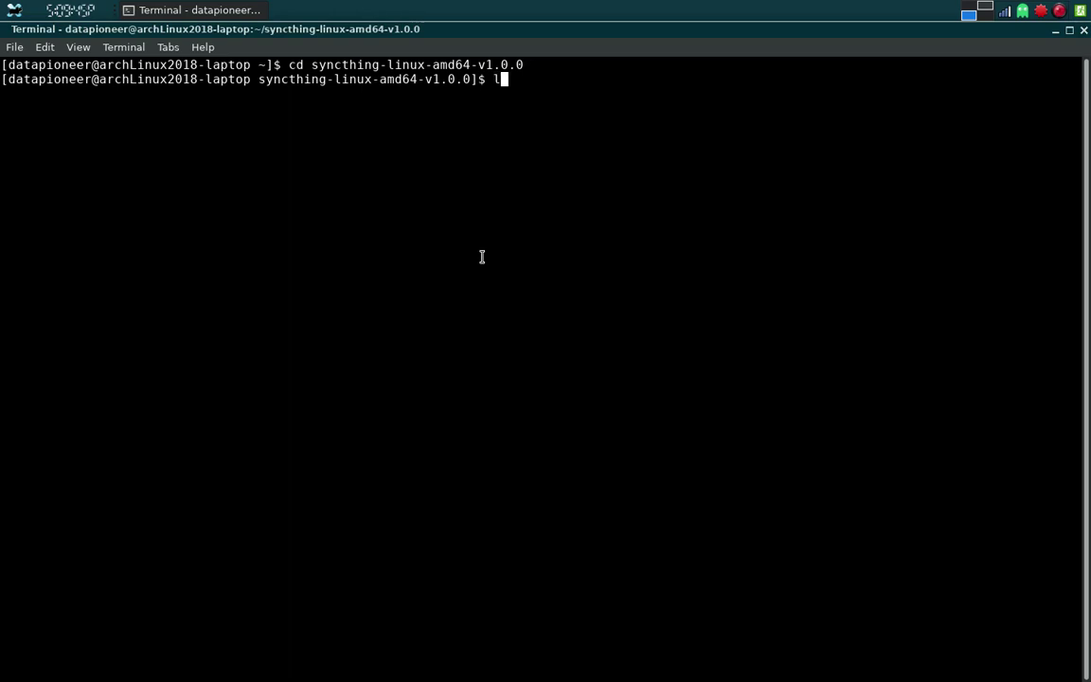
Step: List the folder contents with ls -lh, then launch ./syncthing
{"action": "type", "text": "ls -lh"}
{"action": "key", "text": "Return"}
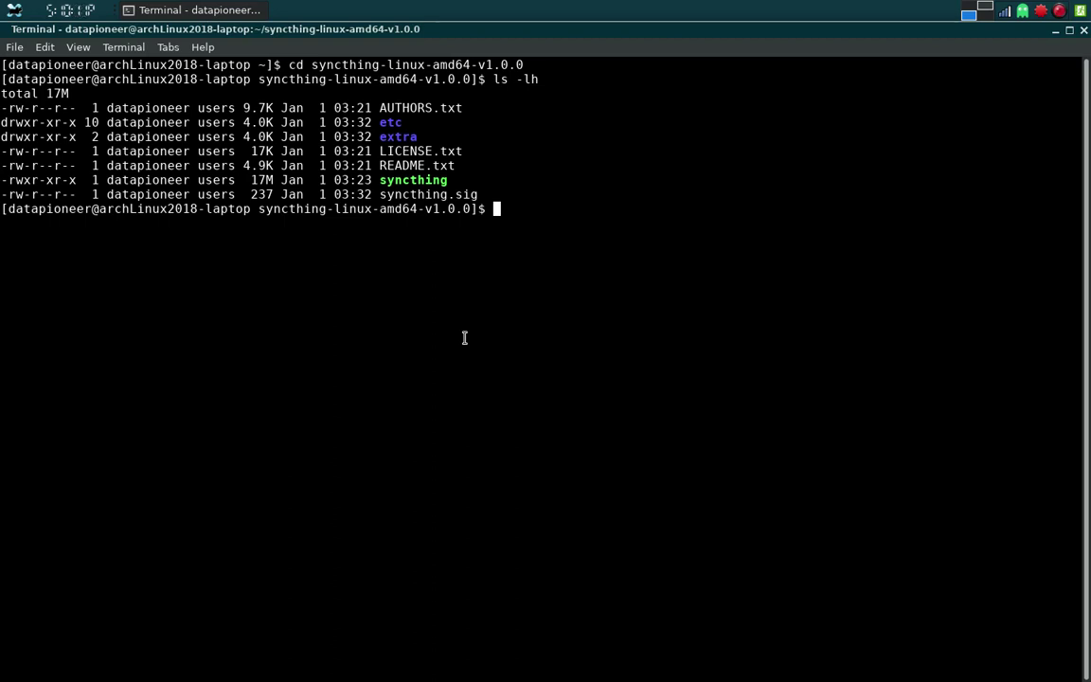
{"action": "type", "text": "./sy"}
{"action": "key", "text": "Tab"}
{"action": "key", "text": "Return"}
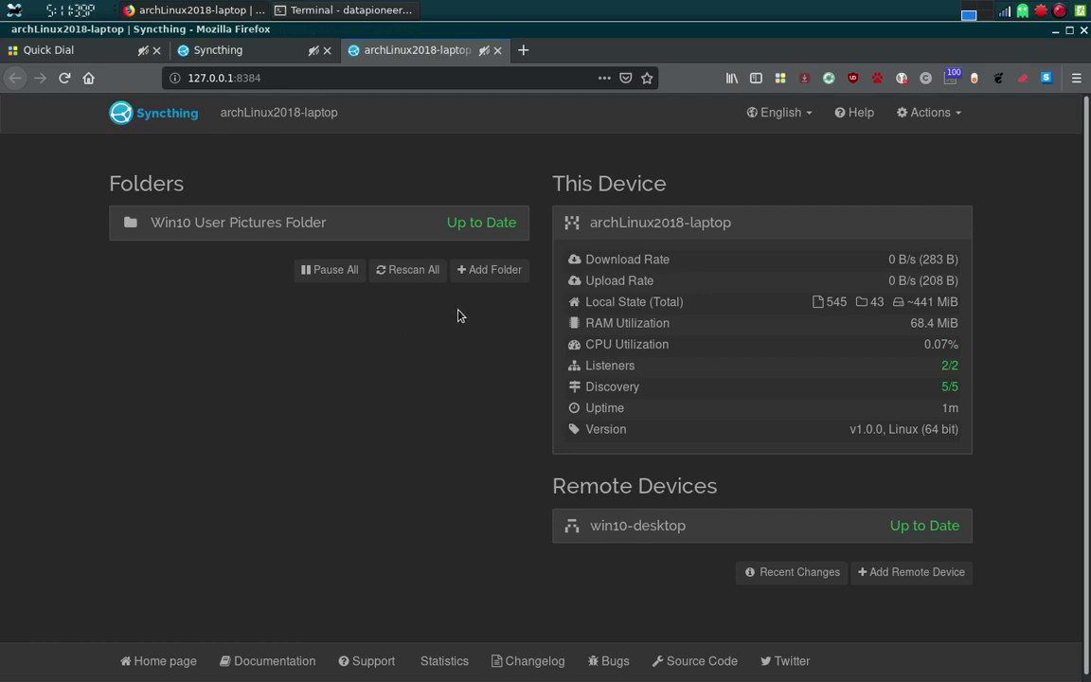
Step: Add a new folder whose path points to the user's Pictures directory
{"action": "left_click", "coordinate": [488, 272]}
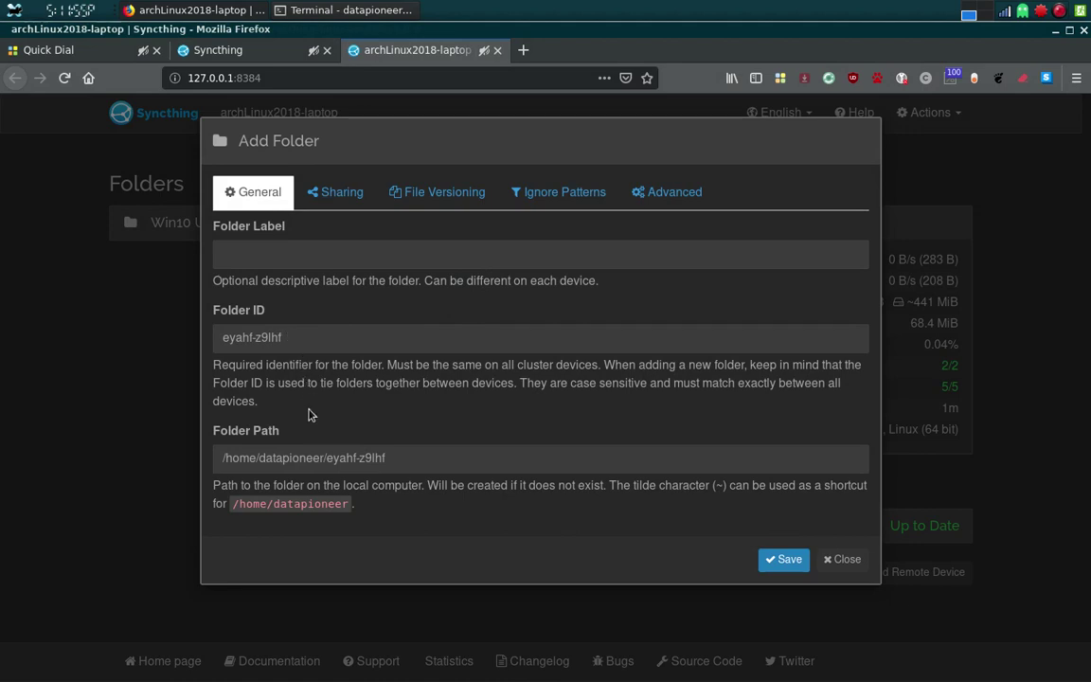
{"action": "left_click", "coordinate": [391, 458]}
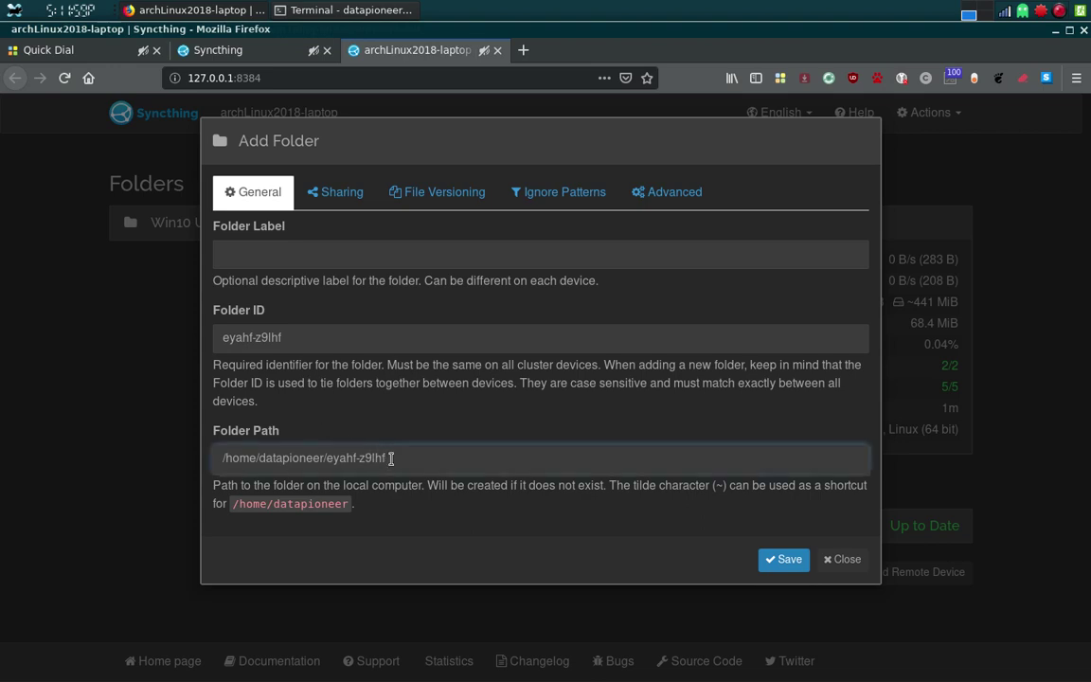
{"action": "key", "text": "BackSpace"}
{"action": "key", "text": "BackSpace"}
{"action": "key", "text": "BackSpace"}
{"action": "key", "text": "BackSpace"}
{"action": "key", "text": "BackSpace"}
{"action": "key", "text": "BackSpace"}
{"action": "key", "text": "BackSpace"}
{"action": "key", "text": "BackSpace"}
{"action": "key", "text": "BackSpace"}
{"action": "key", "text": "BackSpace"}
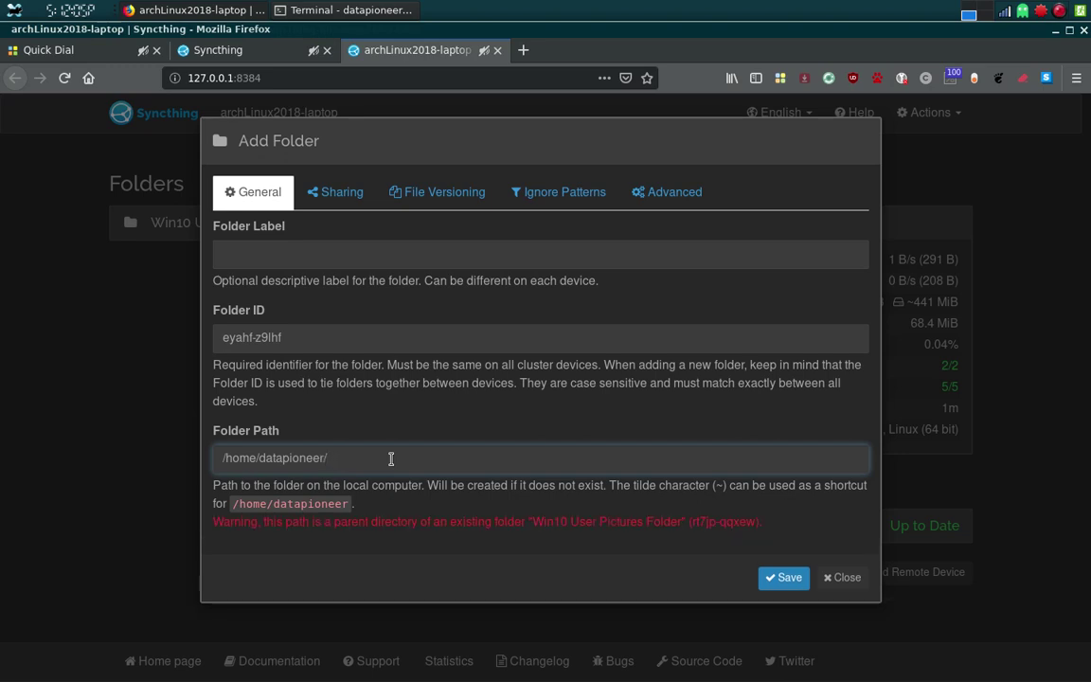
{"action": "type", "text": "P"}
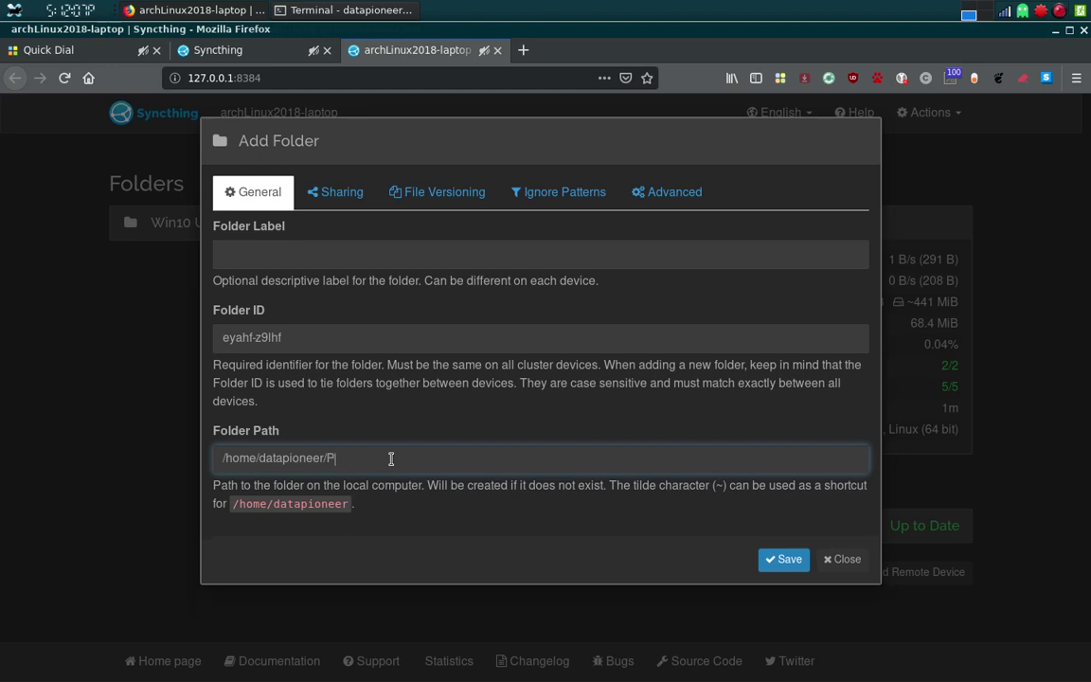
{"action": "type", "text": "ictures"}
Step: Label the folder 'Arch Linux Laptop Pictures Directory' and check its sharing devices
{"action": "left_click", "coordinate": [321, 250]}
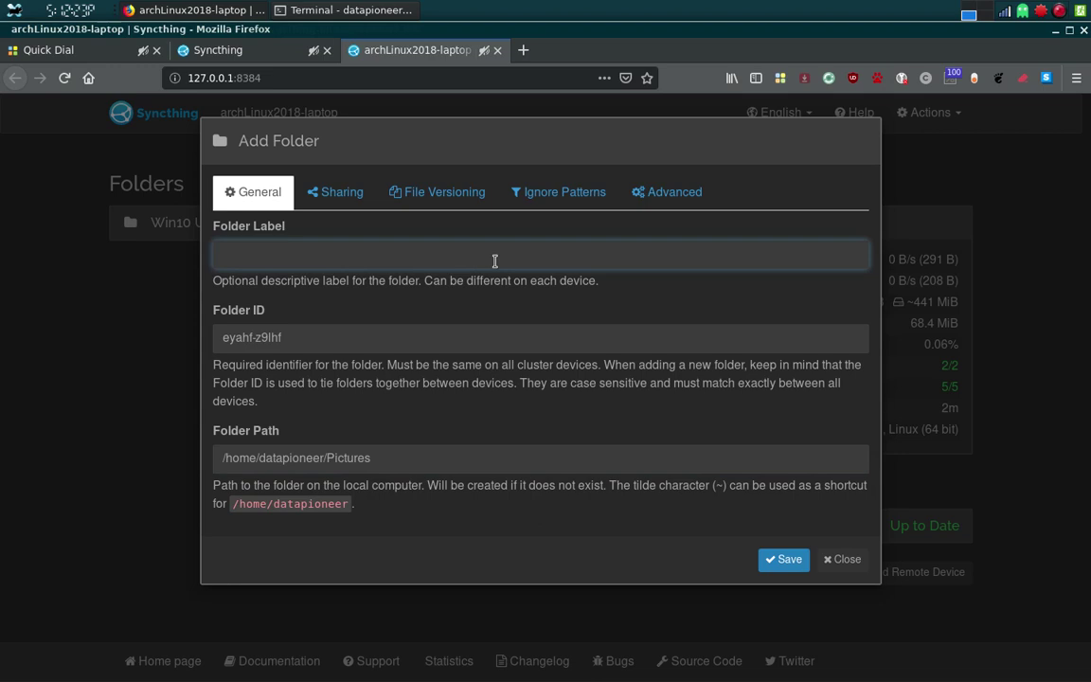
{"action": "type", "text": "Arch Li"}
{"action": "type", "text": "nux Des"}
{"action": "type", "text": "k"}
{"action": "key", "text": "BackSpace"}
{"action": "key", "text": "BackSpace"}
{"action": "key", "text": "BackSpace"}
{"action": "key", "text": "BackSpace"}
{"action": "type", "text": "Laptio"}
{"action": "key", "text": "BackSpace"}
{"action": "key", "text": "BackSpace"}
{"action": "type", "text": "op Pictures "}
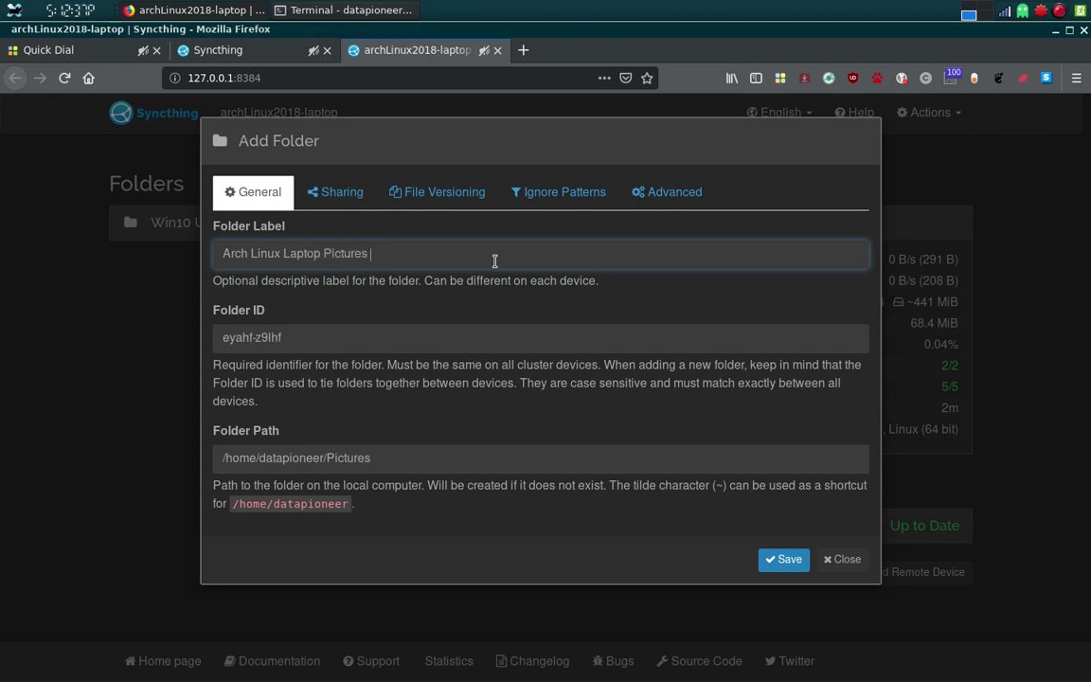
{"action": "type", "text": "Directory"}
{"action": "left_click", "coordinate": [348, 196]}
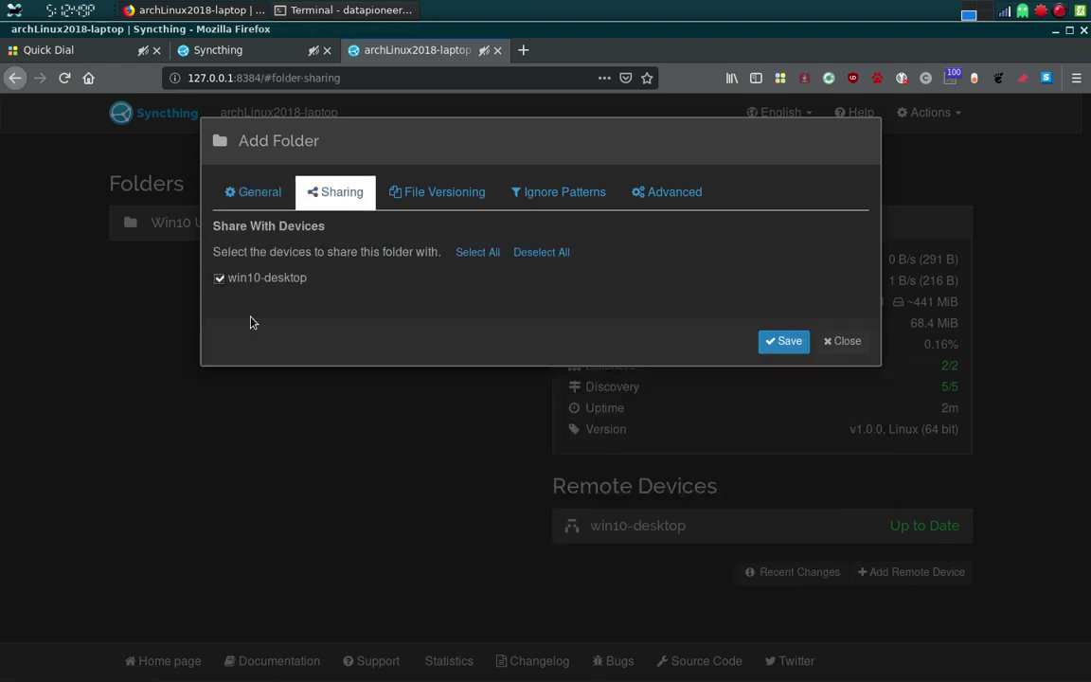
Step: Set Simple File Versioning with 2 kept versions and save the new folder
{"action": "left_click", "coordinate": [426, 203]}
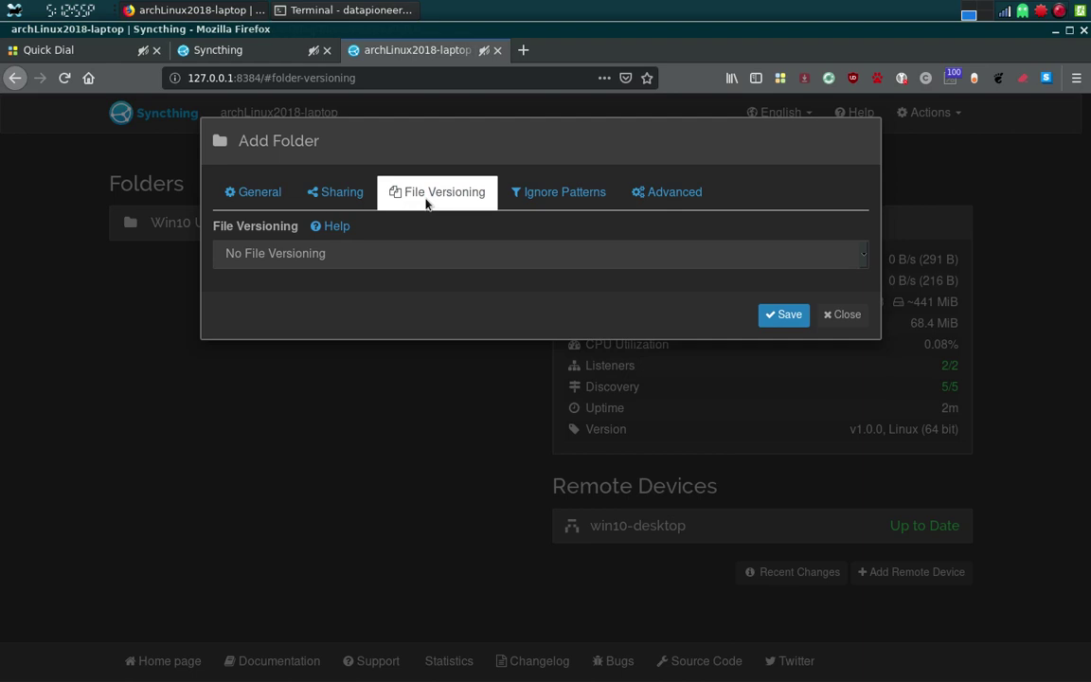
{"action": "left_click", "coordinate": [464, 258]}
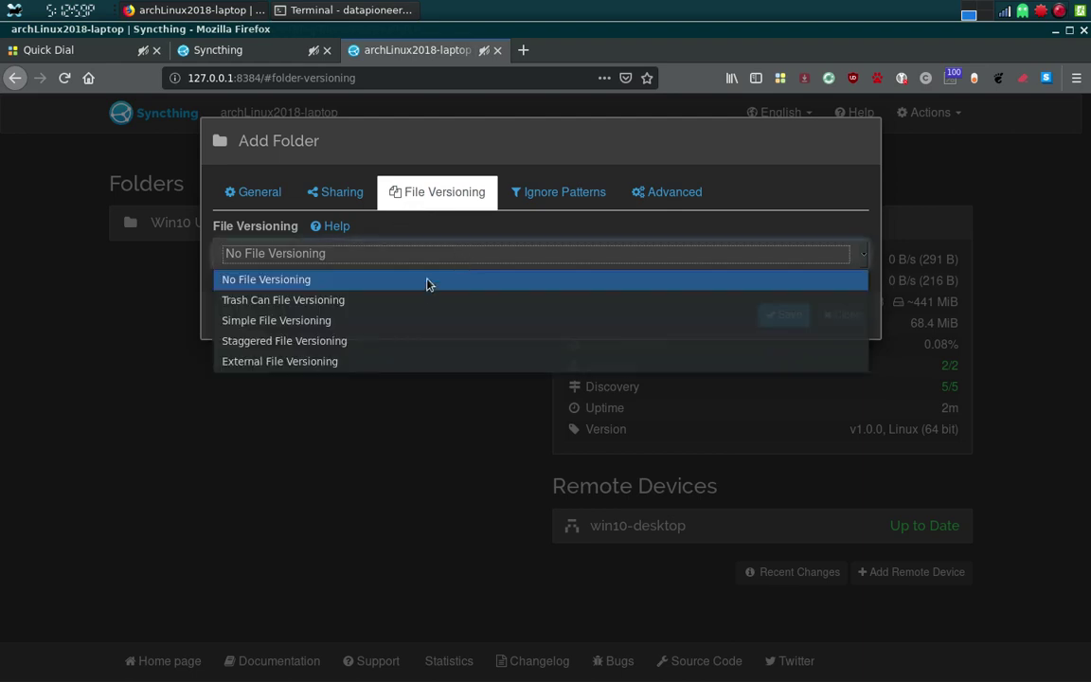
{"action": "left_click", "coordinate": [412, 322]}
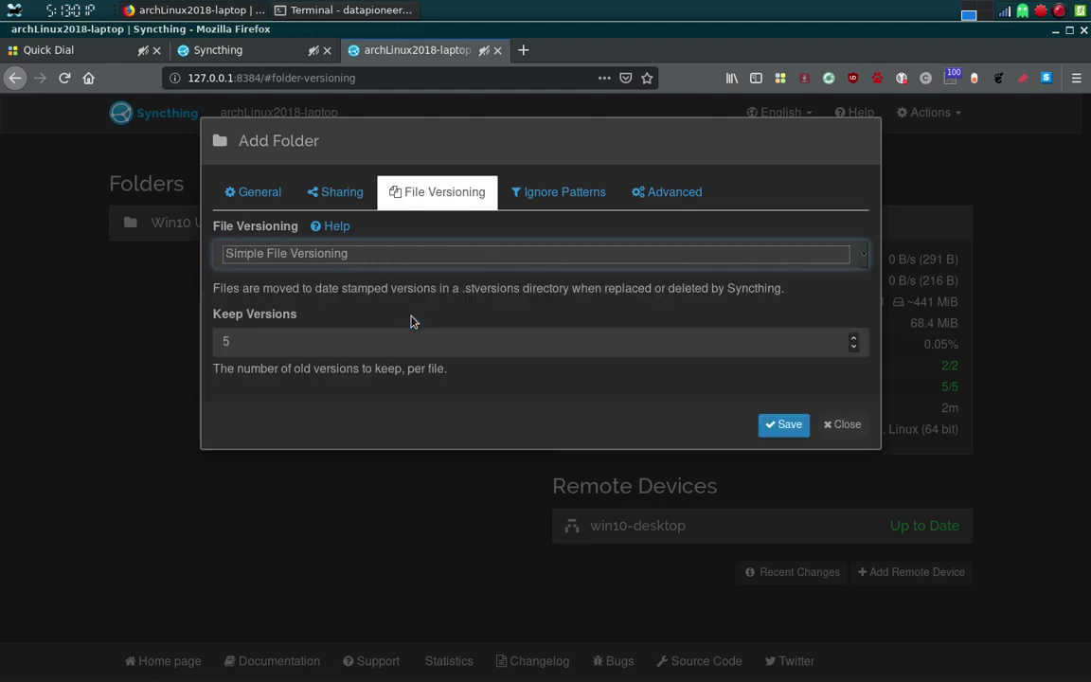
{"action": "left_click", "coordinate": [853, 347]}
{"action": "left_click", "coordinate": [853, 347]}
{"action": "left_click", "coordinate": [853, 346]}
{"action": "left_click", "coordinate": [782, 426]}
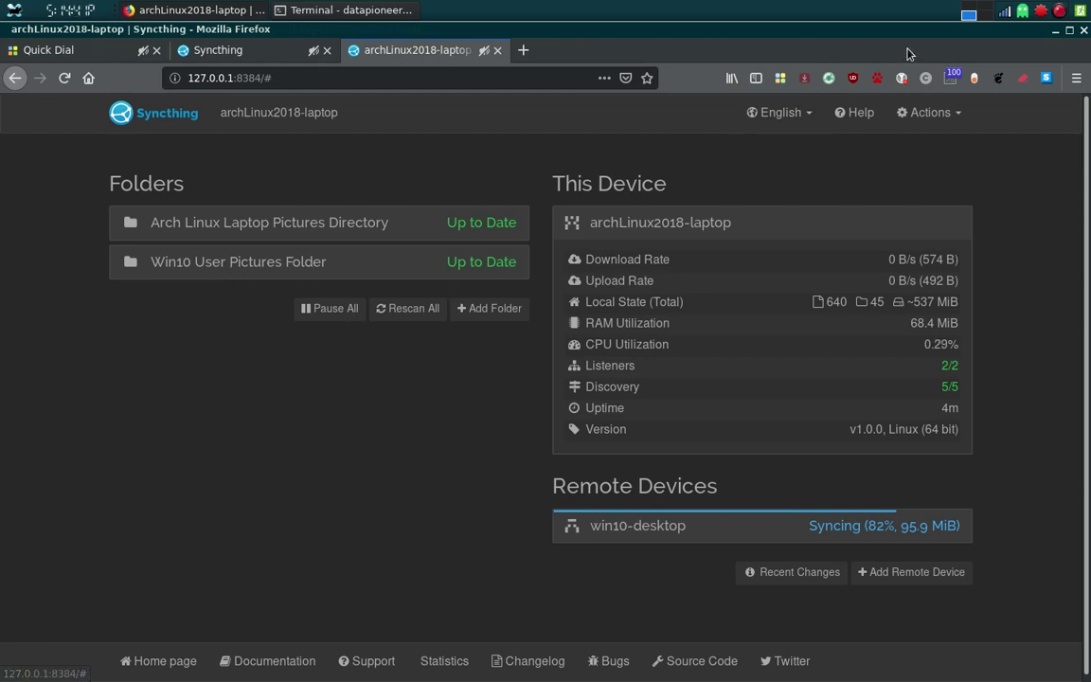
Step: Switch from the Syncthing dashboard to the empty desktop workspace
{"action": "left_click", "coordinate": [982, 13]}
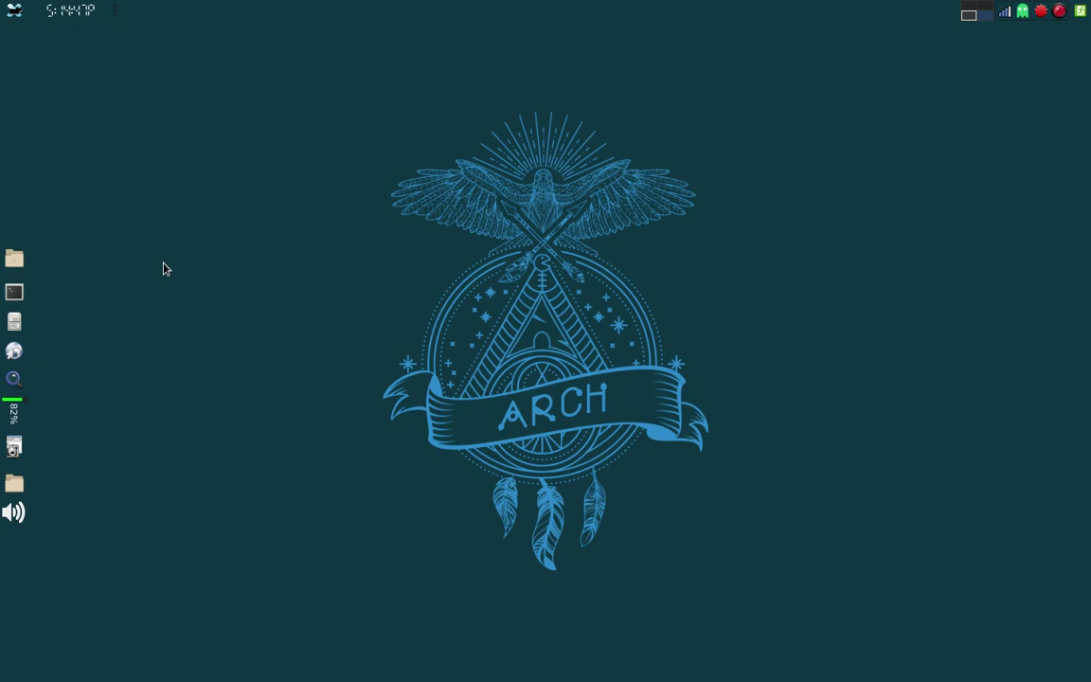
Step: Reveal the Win10 User Pictures Folder's synced subfolders in the places menu
{"action": "left_click", "coordinate": [12, 486]}
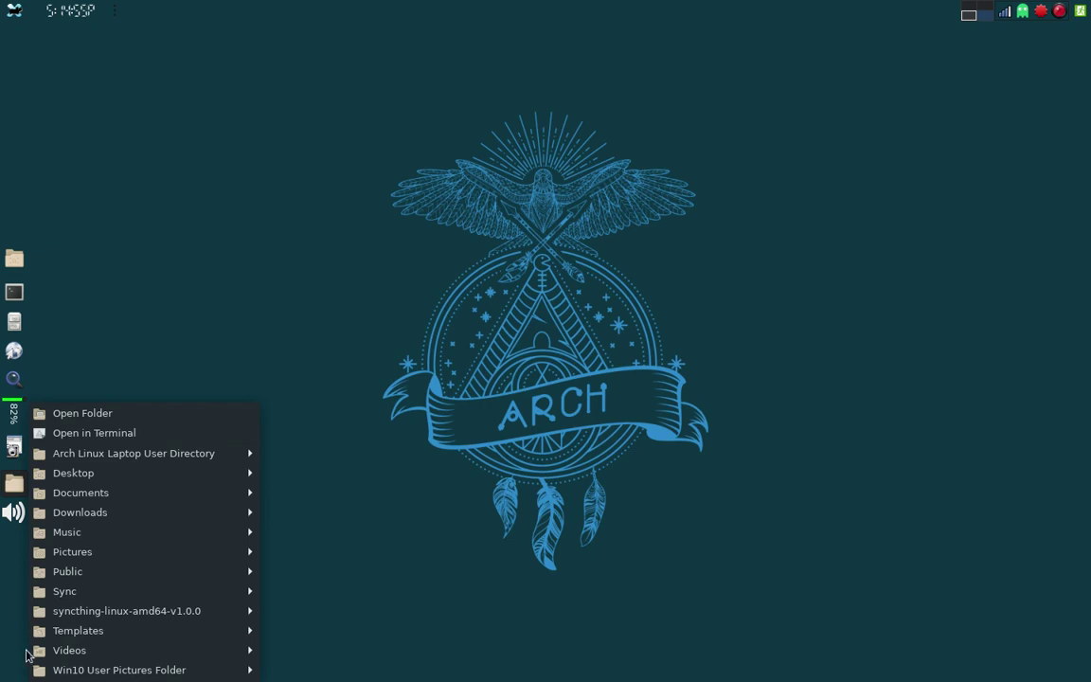
{"action": "mouse_move", "coordinate": [72, 672]}
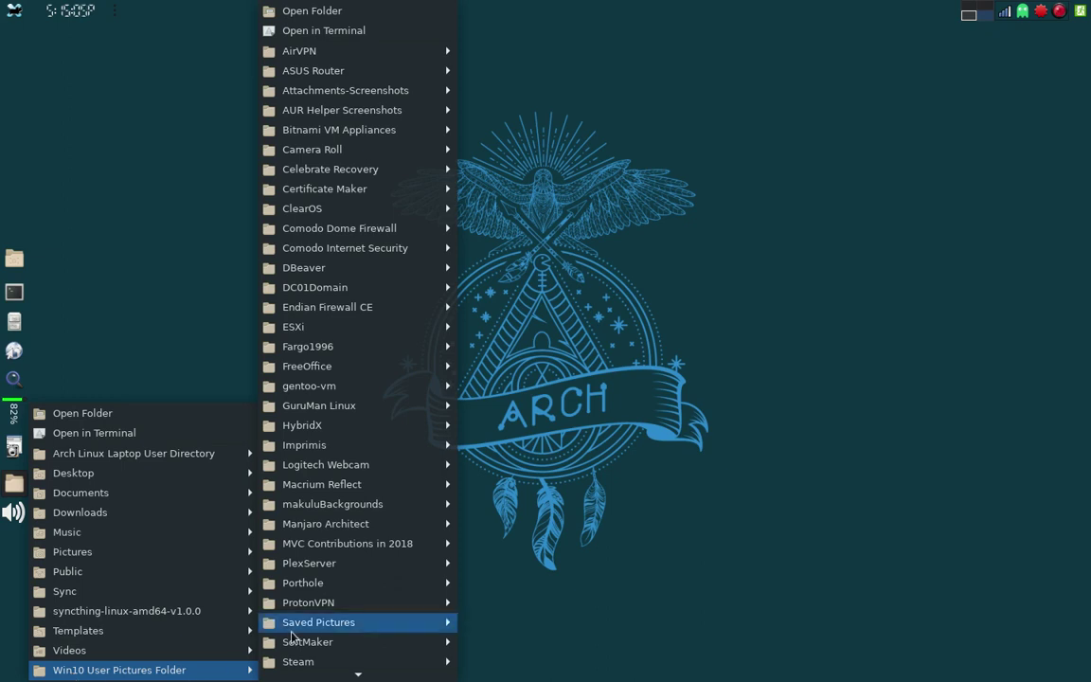
Step: Open Win10 User Pictures Folder in Thunar, enter AUR Helper Screenshots, and bring up pacmanxg.PNG's context menu
{"action": "left_click", "coordinate": [357, 13]}
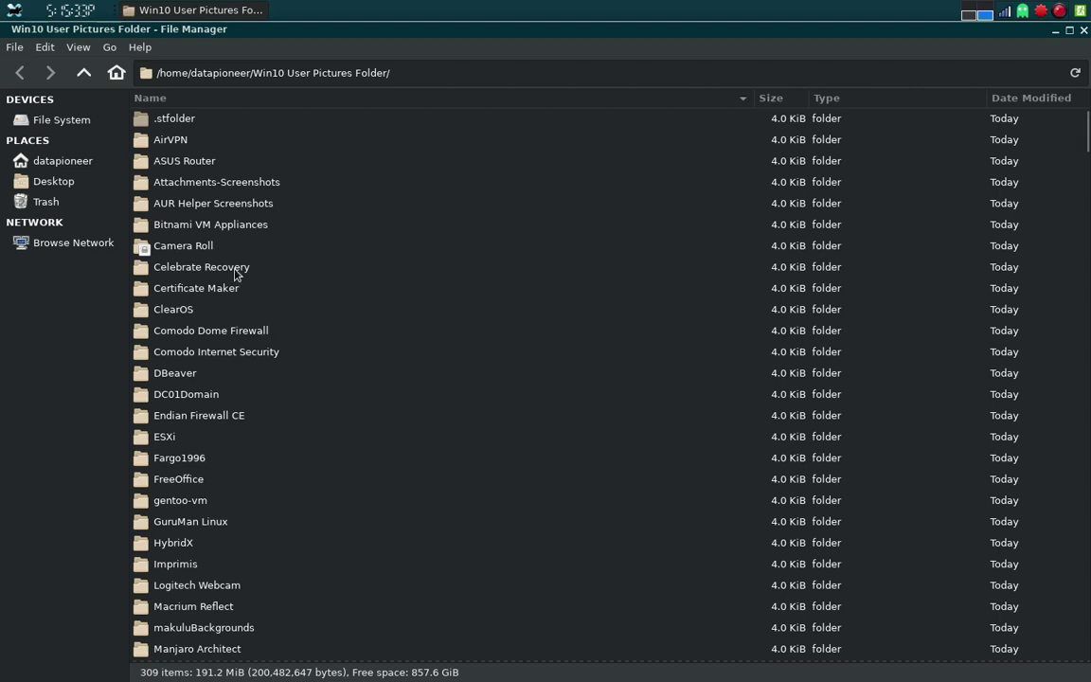
{"action": "double_click", "coordinate": [213, 204]}
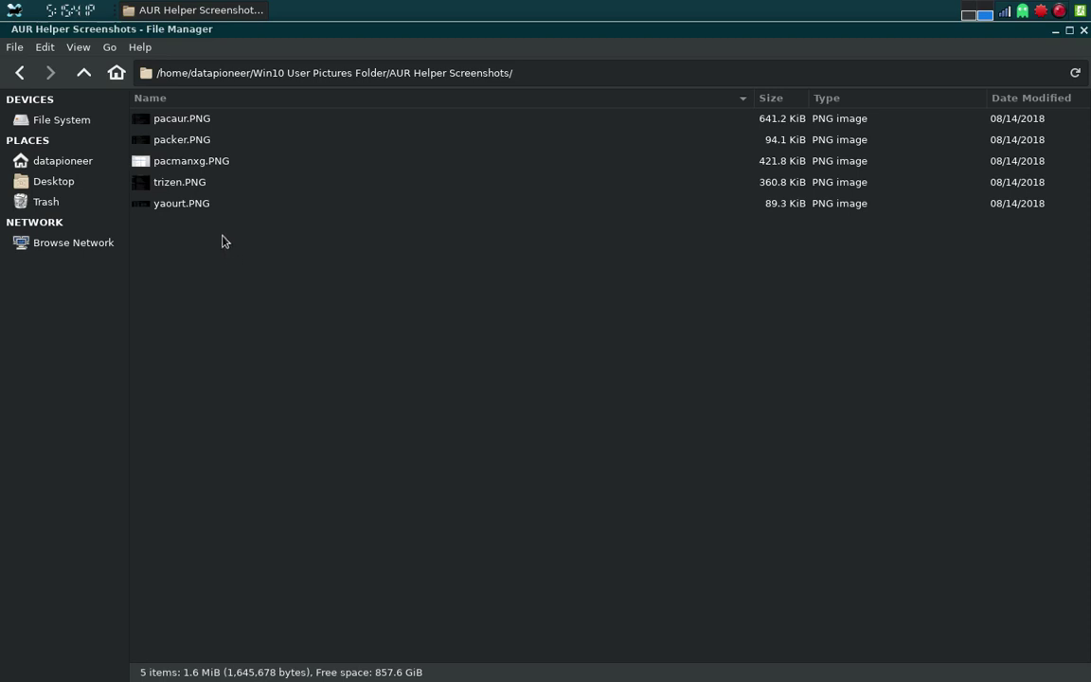
{"action": "right_click", "coordinate": [189, 166]}
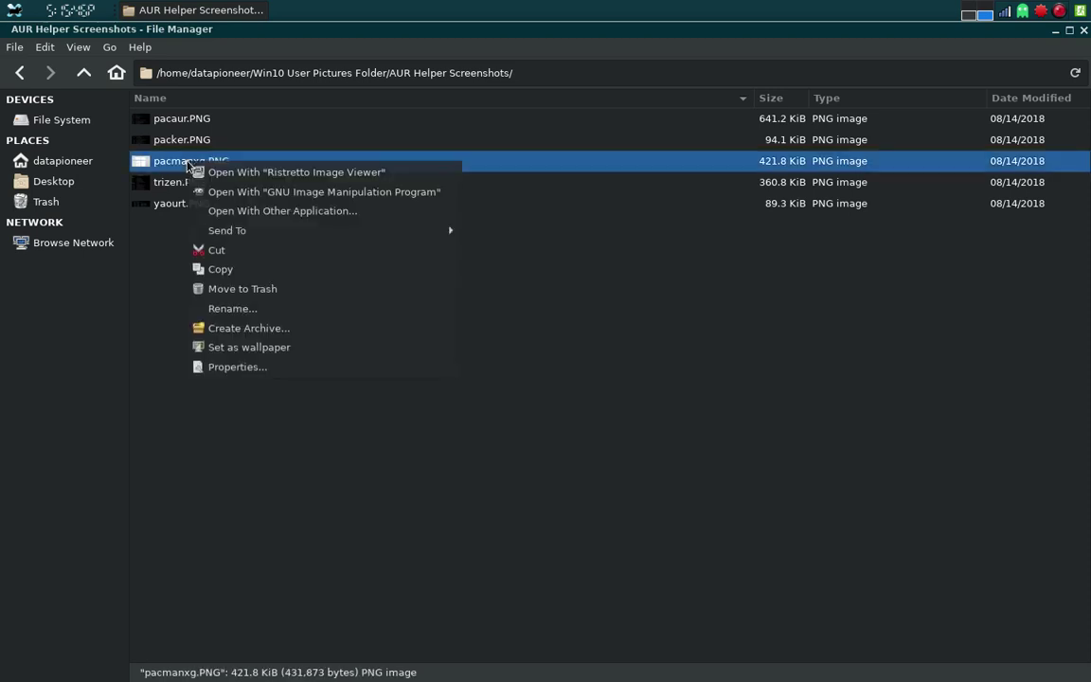
{"action": "left_click", "coordinate": [241, 176]}
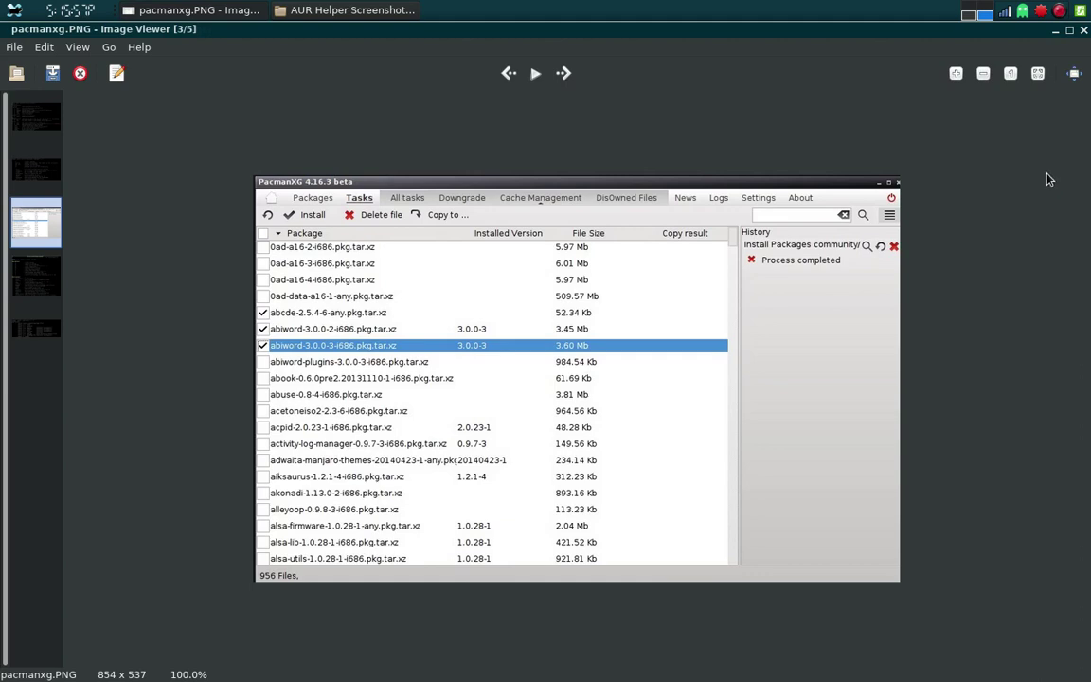
{"action": "left_click", "coordinate": [1084, 31]}
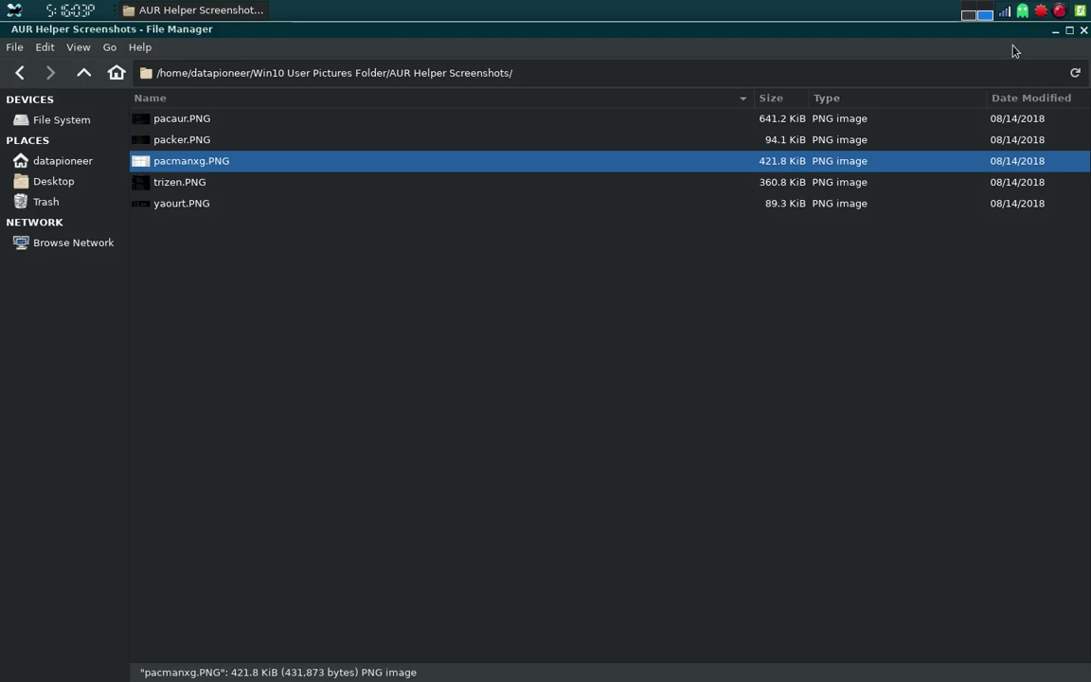
Step: Close the Thunar window, return to the Syncthing dashboard on Workspace 3, and open its Actions menu
{"action": "left_click", "coordinate": [1085, 33]}
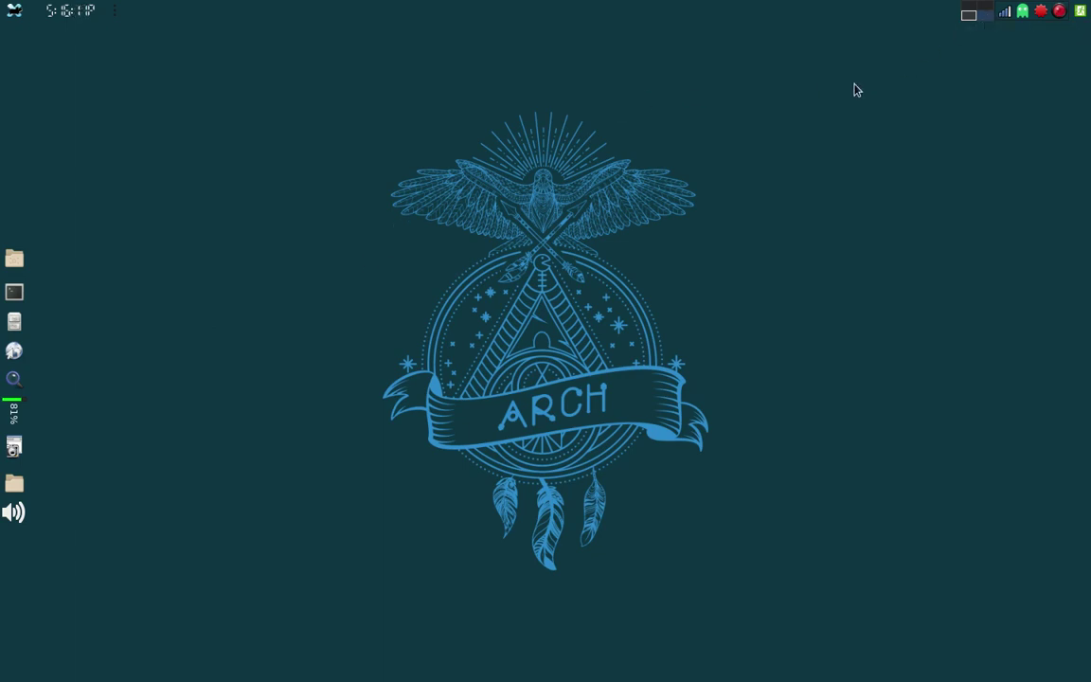
{"action": "left_click", "coordinate": [969, 16]}
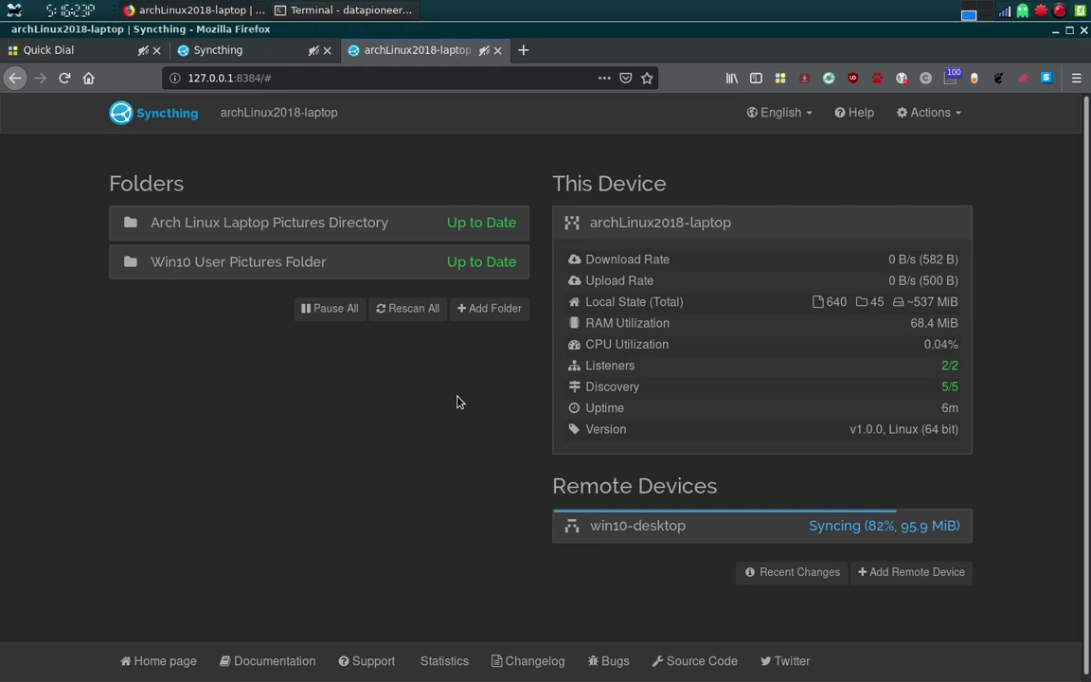
{"action": "left_click", "coordinate": [920, 115]}
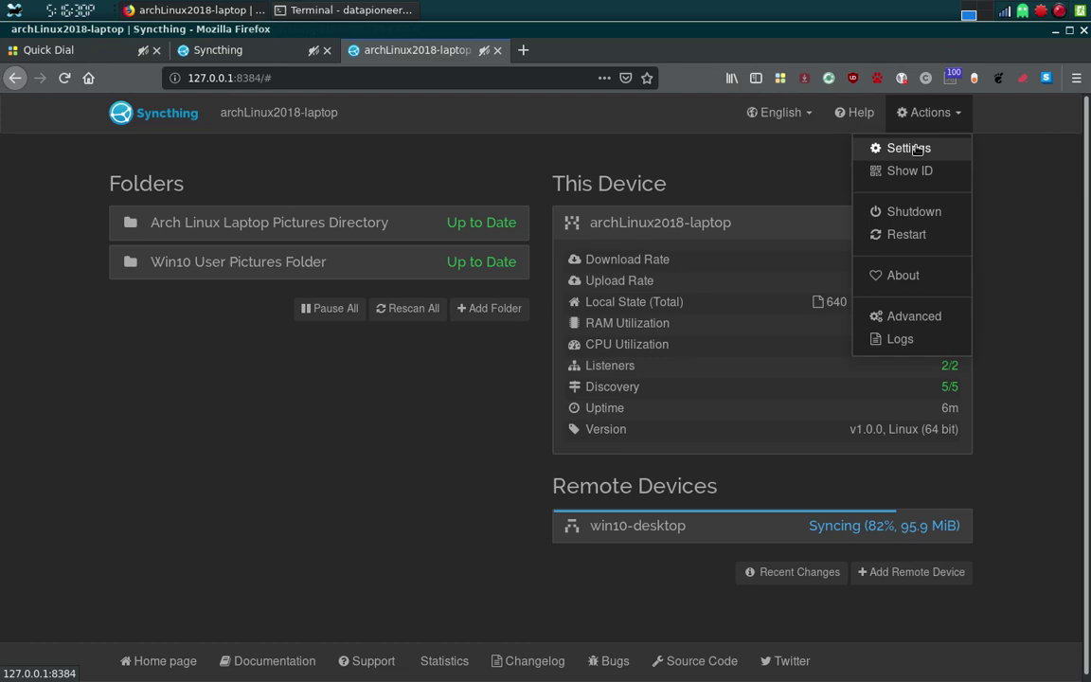
{"action": "left_click", "coordinate": [911, 148]}
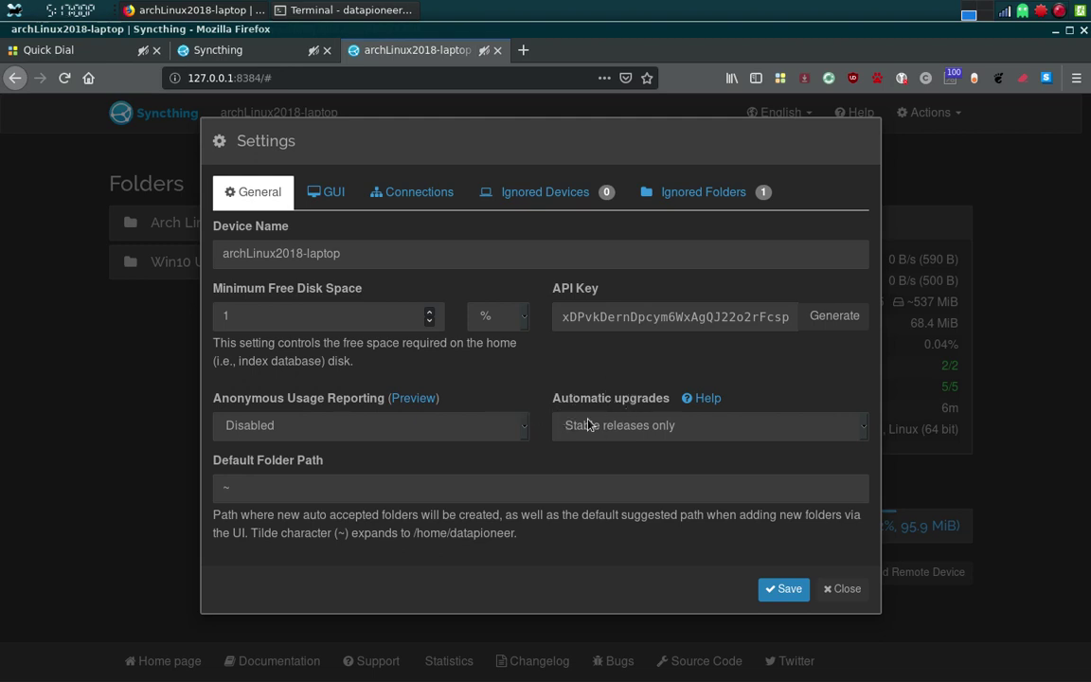
{"action": "left_click", "coordinate": [839, 589]}
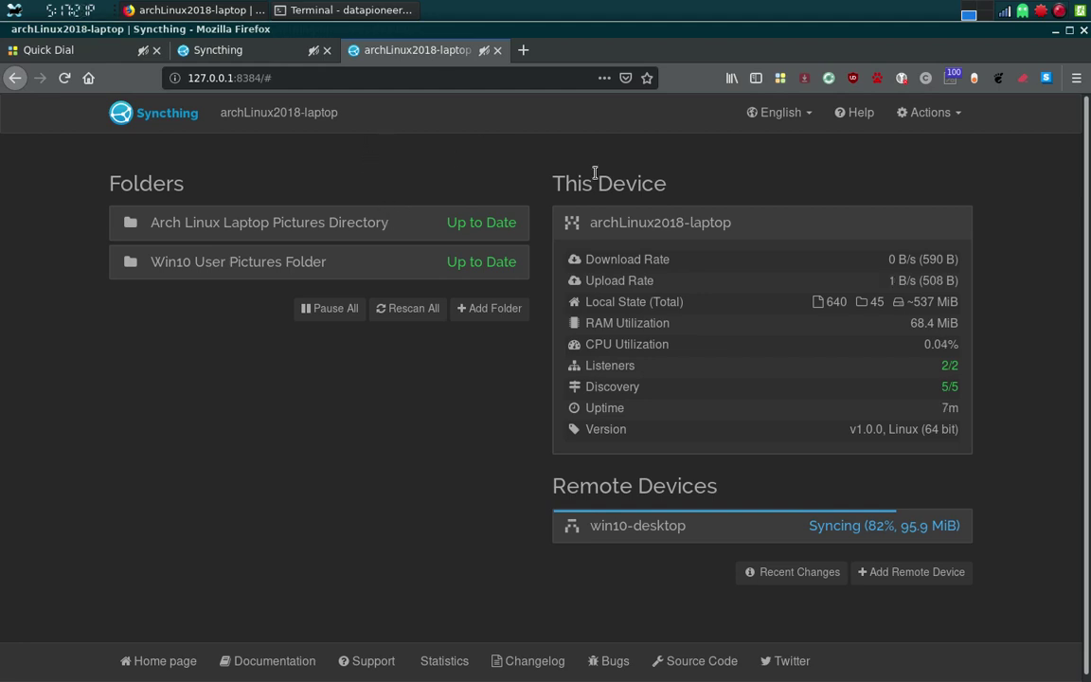
{"action": "left_click", "coordinate": [988, 24]}
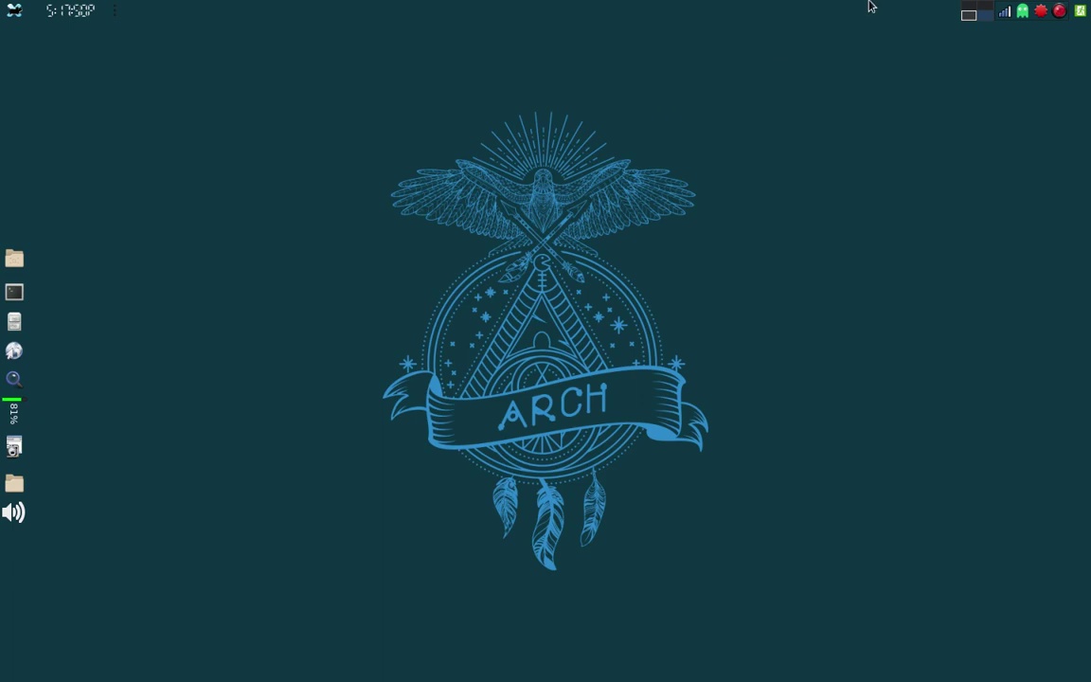
Step: Close Firefox, stop Syncthing with Ctrl+C, and exit the terminal
{"action": "left_click", "coordinate": [966, 17]}
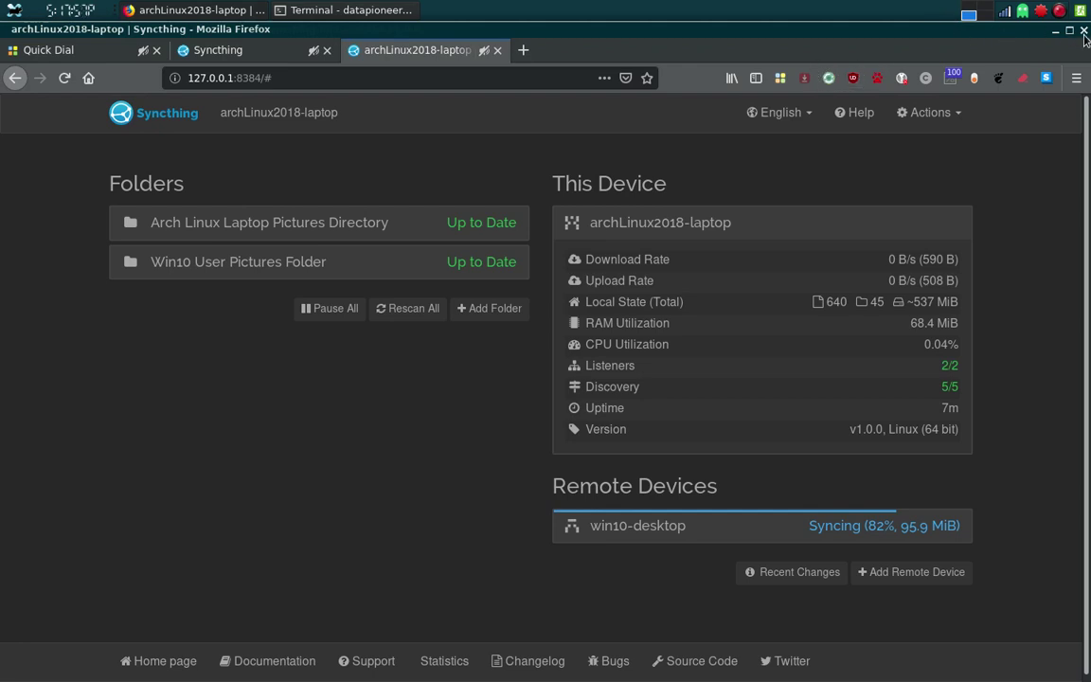
{"action": "key", "text": "alt+F4"}
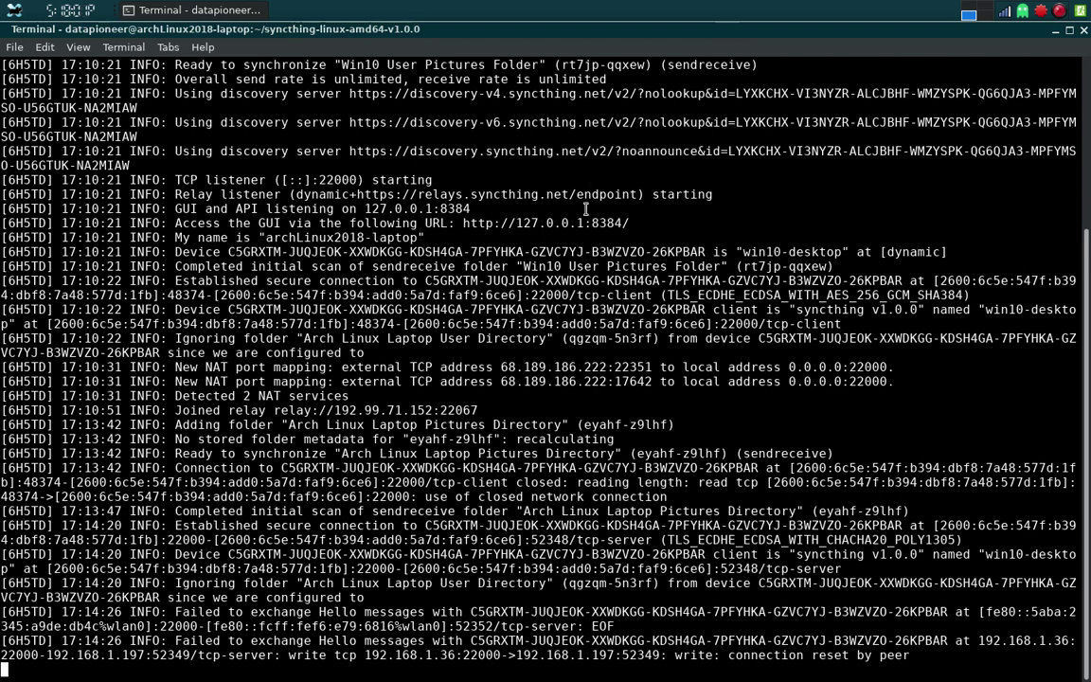
{"action": "key", "text": "ctrl+c"}
{"action": "type", "text": "exit"}
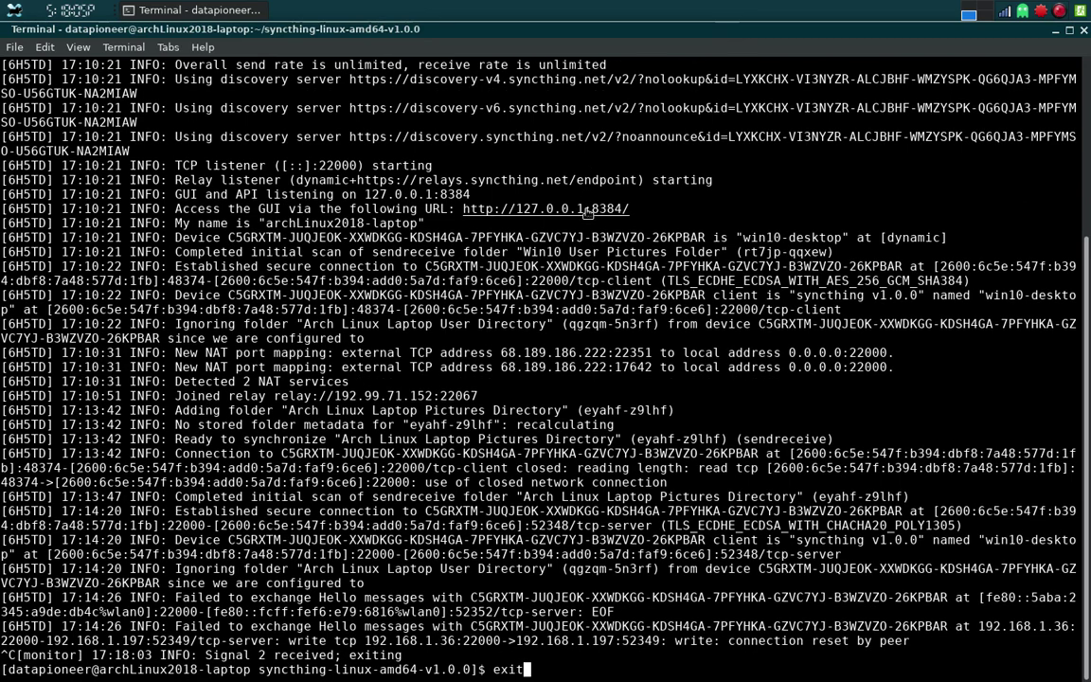
{"action": "key", "text": "Return"}
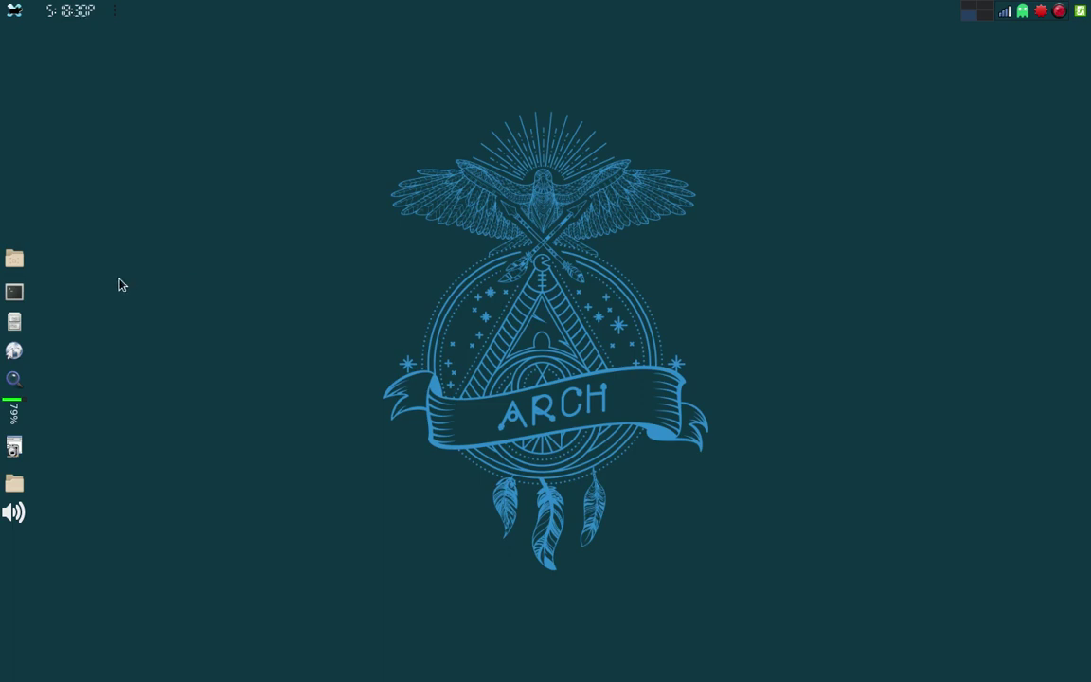
Step: In a new maximized terminal, open .bashrc in nano with sudo, entering the sudo password
{"action": "left_click", "coordinate": [14, 292]}
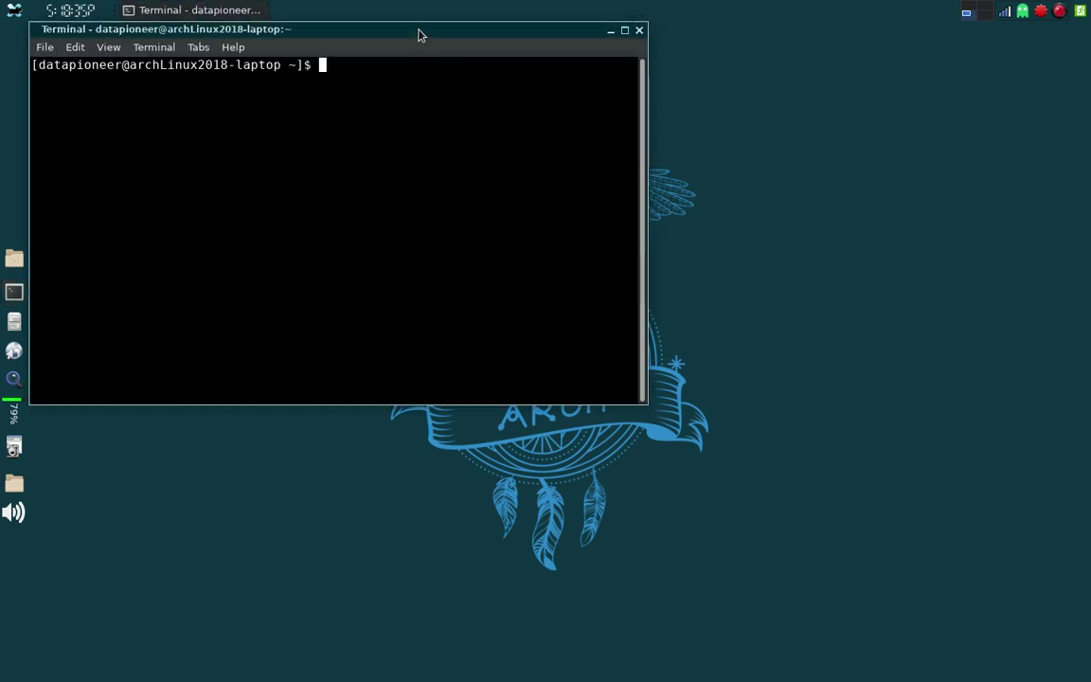
{"action": "left_click_drag", "start_coordinate": [419, 35], "coordinate": [510, 7]}
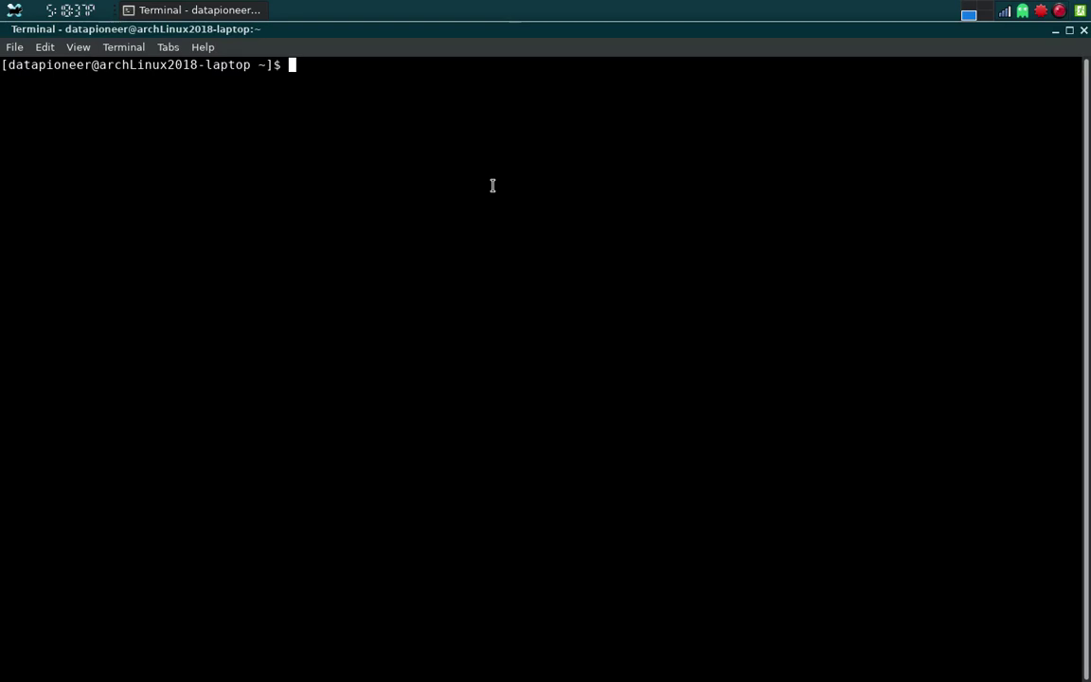
{"action": "type", "text": "nano"}
{"action": "key", "text": "BackSpace"}
{"action": "key", "text": "BackSpace"}
{"action": "key", "text": "BackSpace"}
{"action": "key", "text": "BackSpace"}
{"action": "type", "text": "sudo nano"}
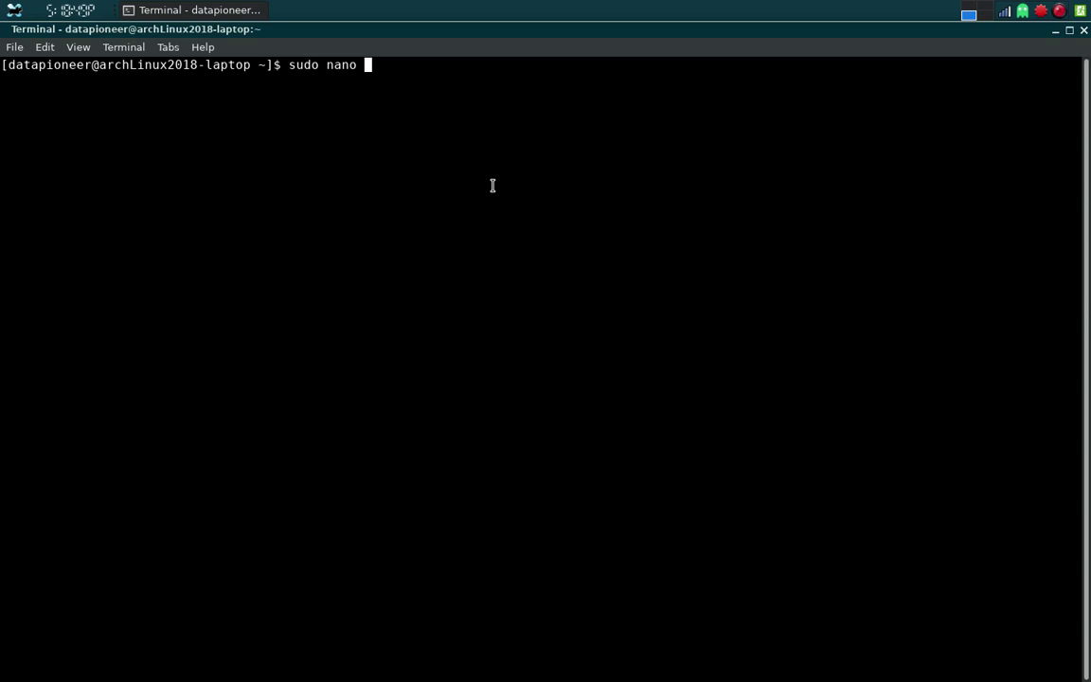
{"action": "type", "text": ".bashrc"}
{"action": "key", "text": "Return"}
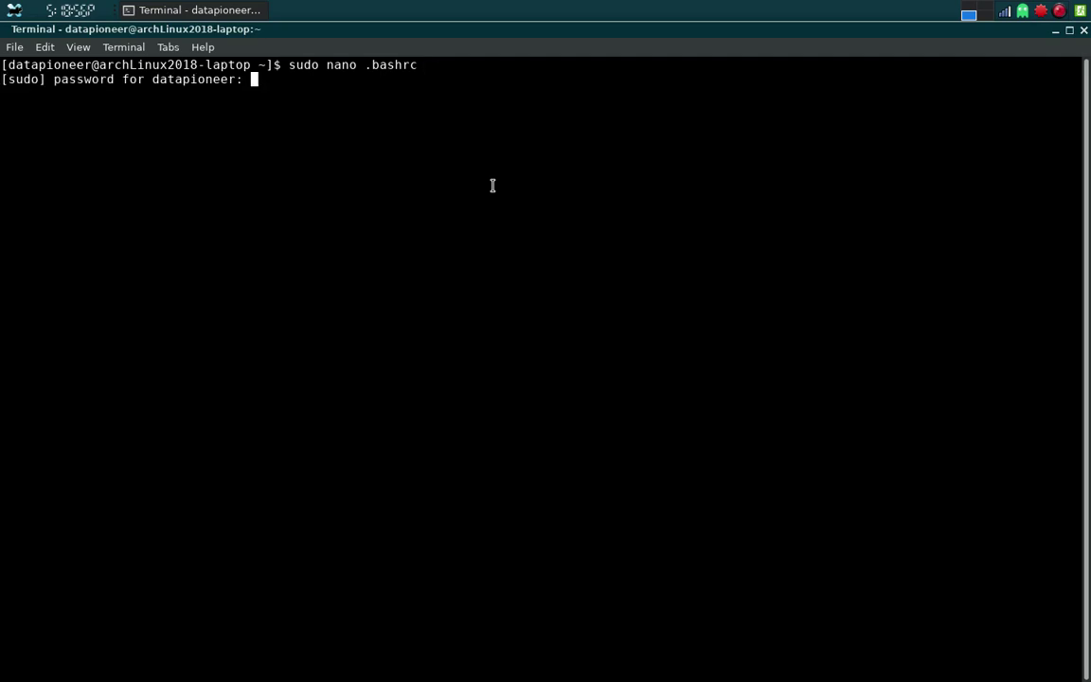
{"action": "key", "text": "Return"}
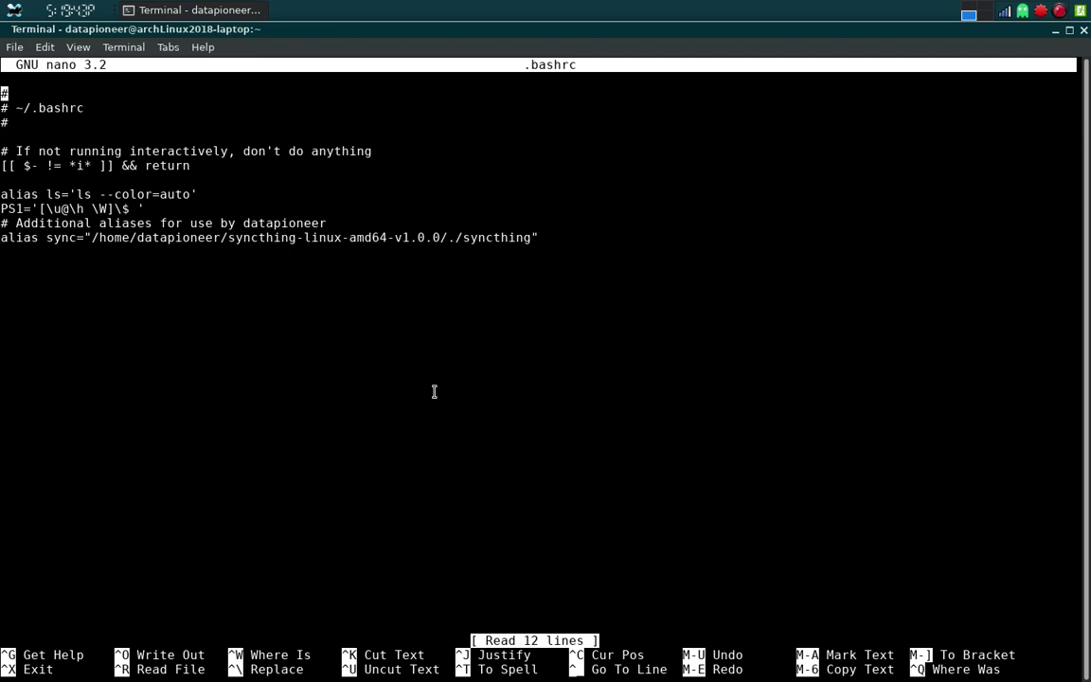
Step: Exit nano after reviewing the sync alias line in .bashrc
{"action": "key", "text": "ctrl+x"}
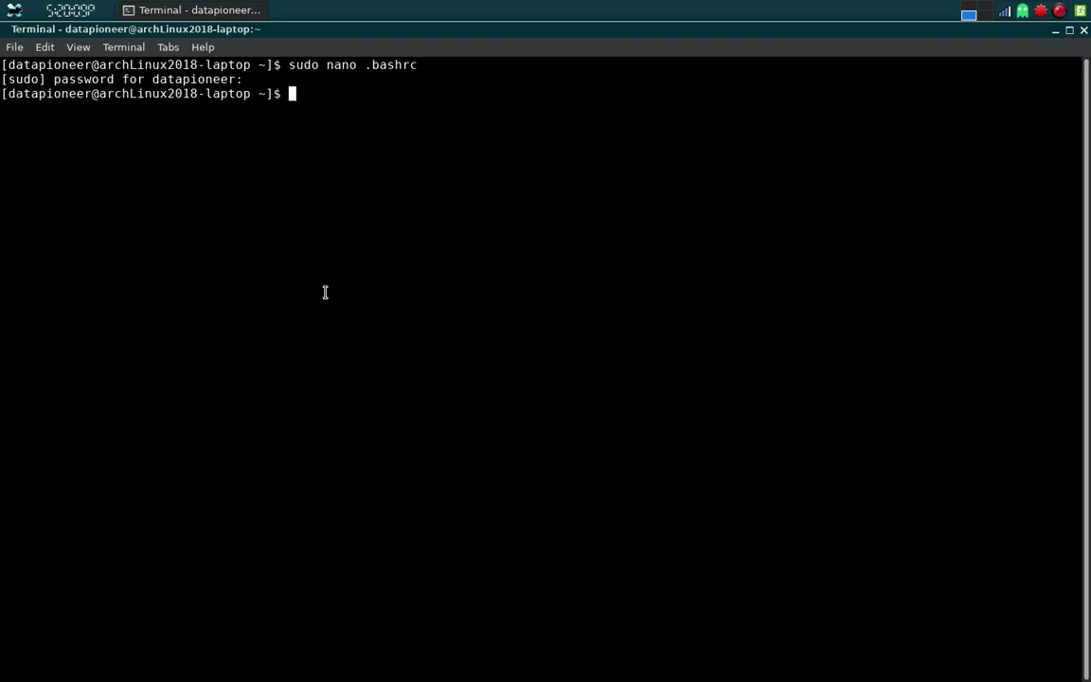
Step: Clear the terminal and run the 'sync' alias to start Syncthing v1.0.0
{"action": "type", "text": "clear"}
{"action": "key", "text": "Return"}
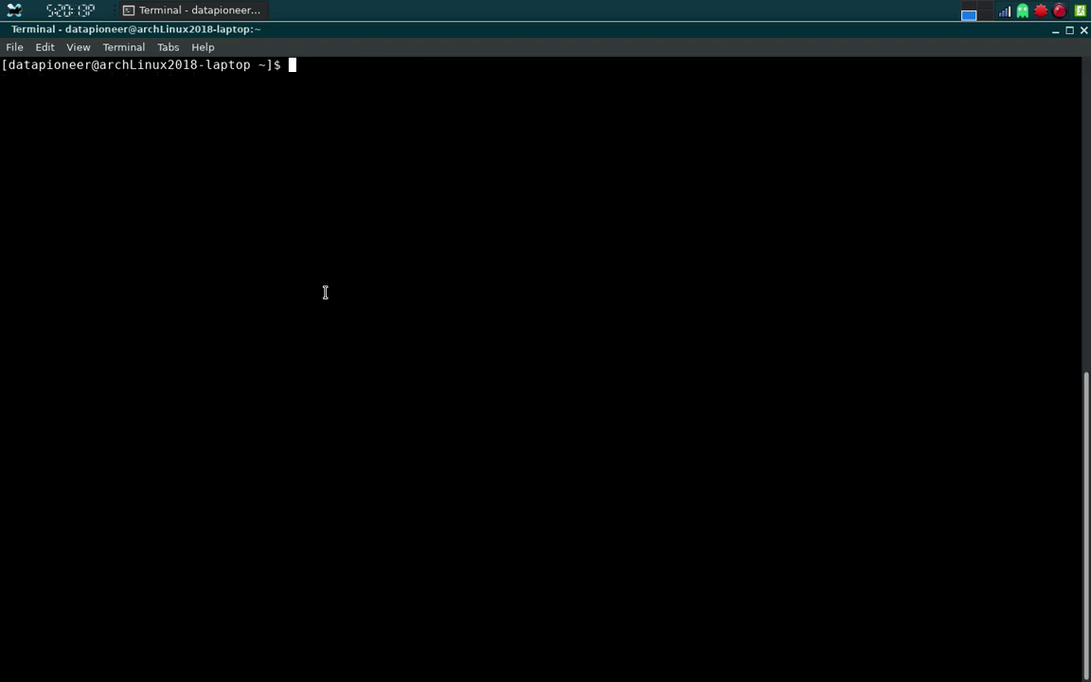
{"action": "type", "text": "sync"}
{"action": "key", "text": "Return"}
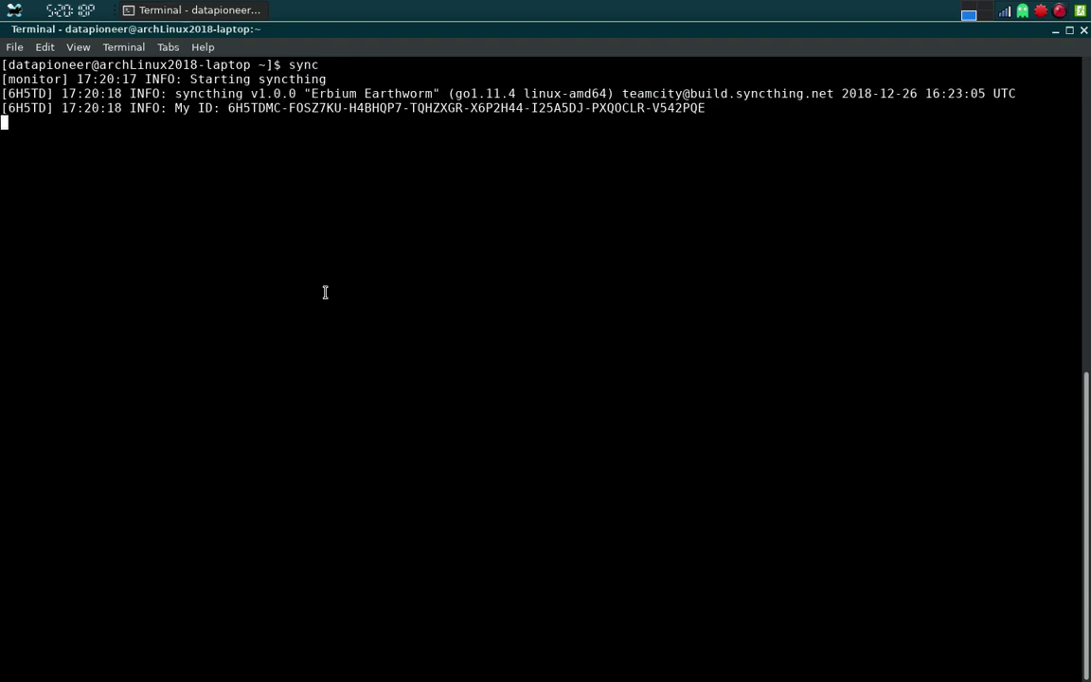